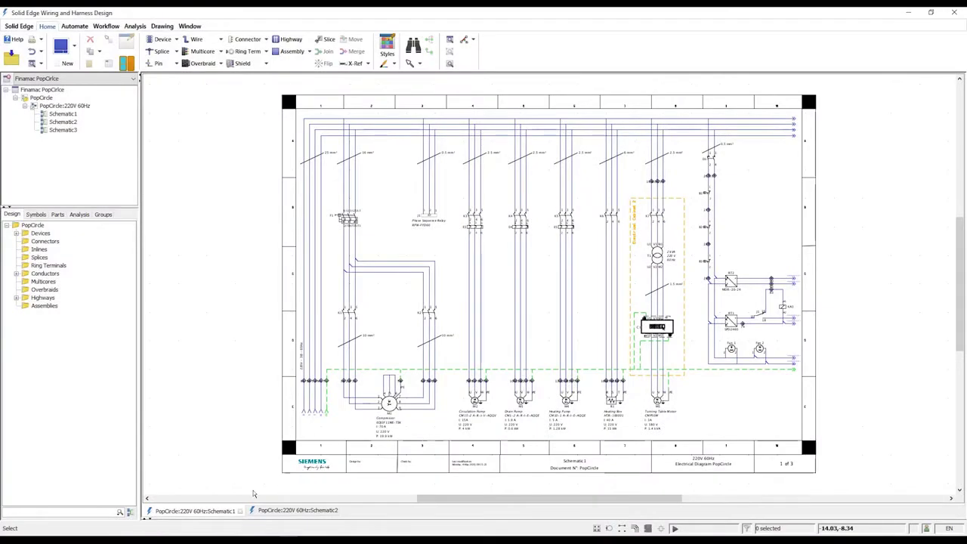
pyautogui.click(290, 512)
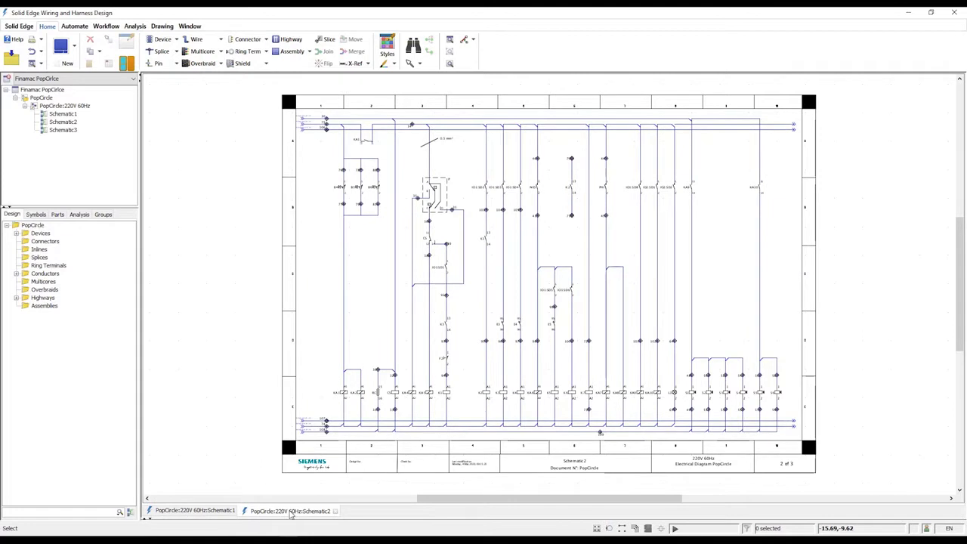
pyautogui.click(204, 511)
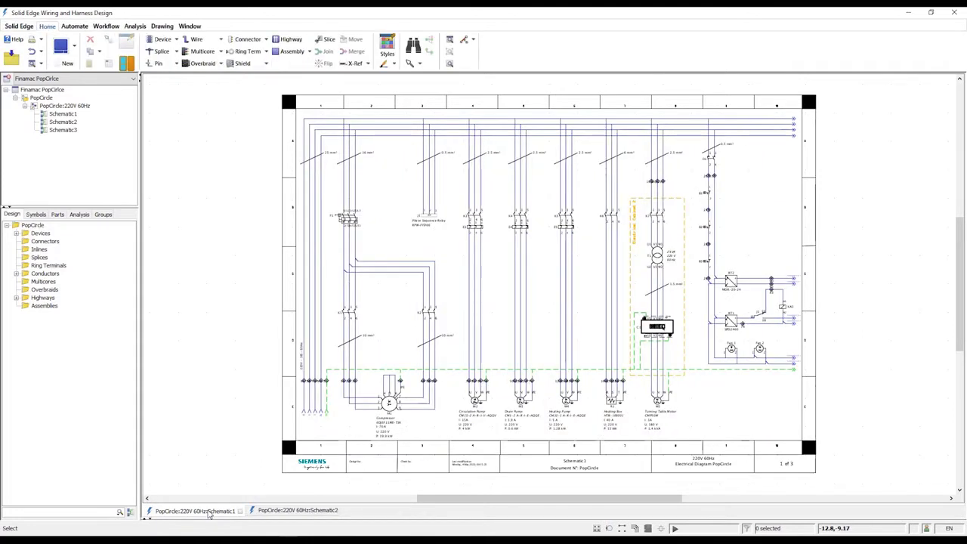
pyautogui.moveTo(386, 213); pyautogui.dragTo(575, 426, button='middle')
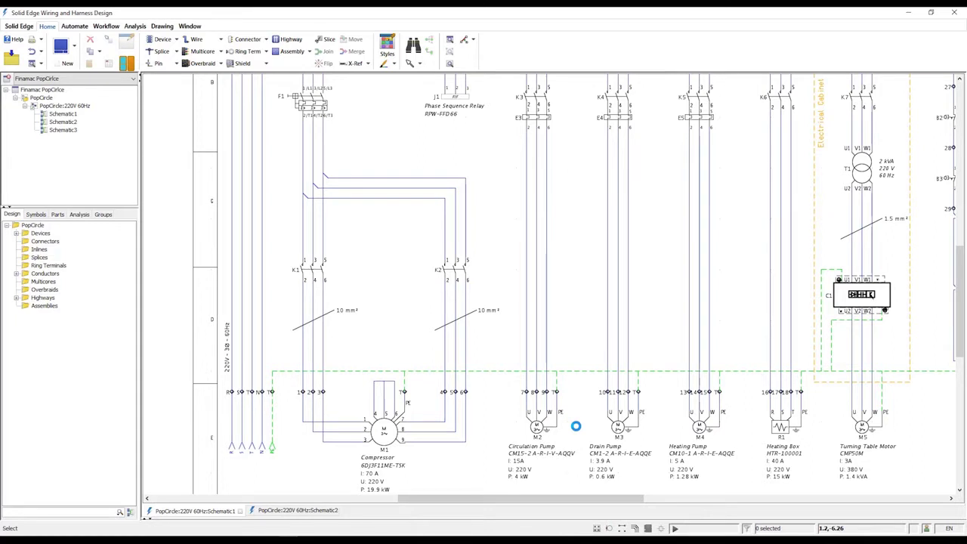
pyautogui.press('f')
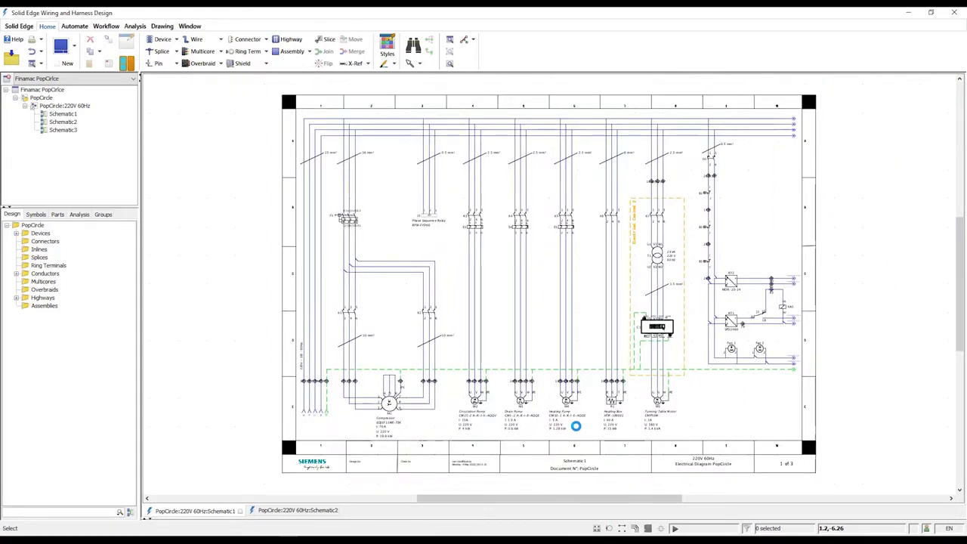
# Create a new layout design, keeping the name LayoutDesign1, with a diagram named IGA.
pyautogui.click(79, 49)
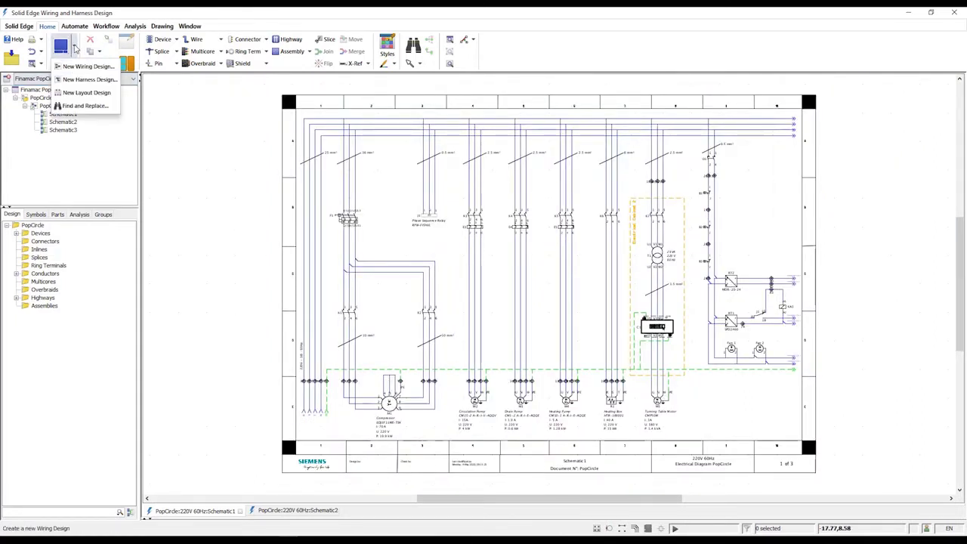
pyautogui.click(78, 93)
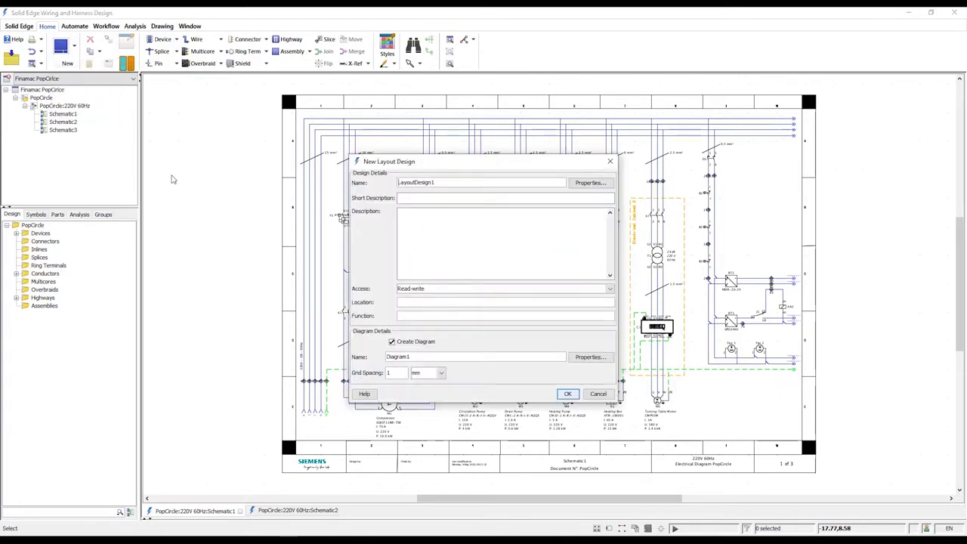
pyautogui.doubleClick(398, 356)
pyautogui.write('IGA')
pyautogui.click(567, 394)
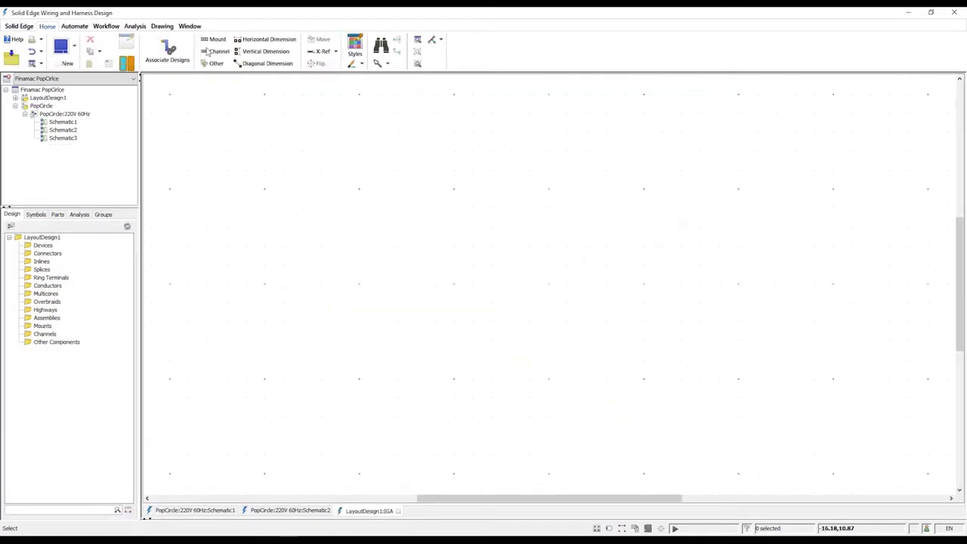
# Apply the Layout Border from Finamac Borders to the IGA diagram.
pyautogui.click(161, 26)
pyautogui.click(490, 50)
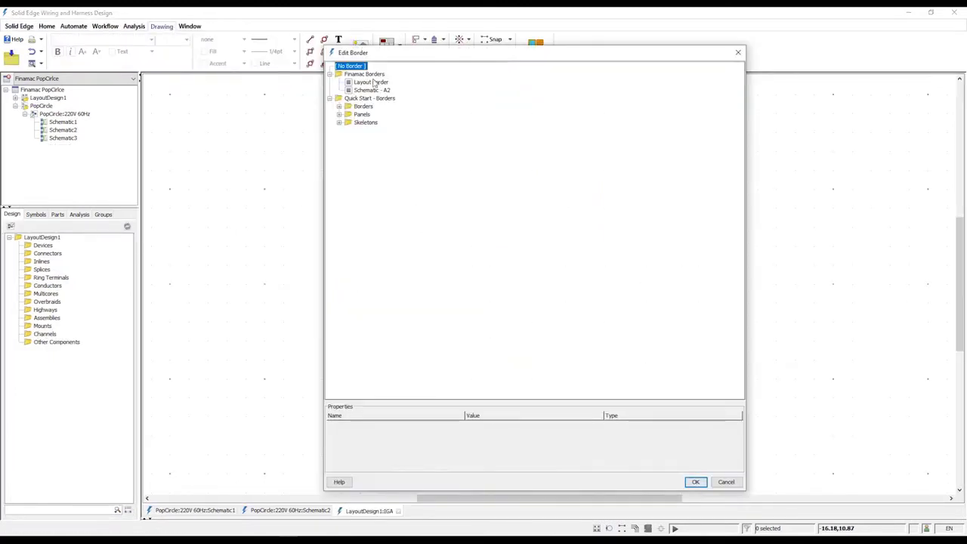
pyautogui.click(694, 481)
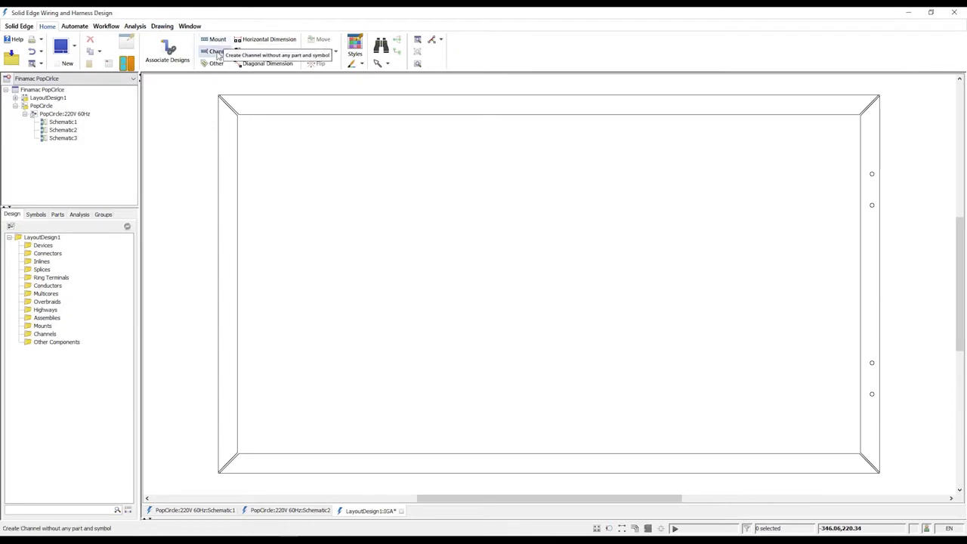
# Draw an Other component as a rectangle about 649 by 350 mm filling the inside of the cabinet frame.
pyautogui.click(218, 53)
pyautogui.click(242, 118)
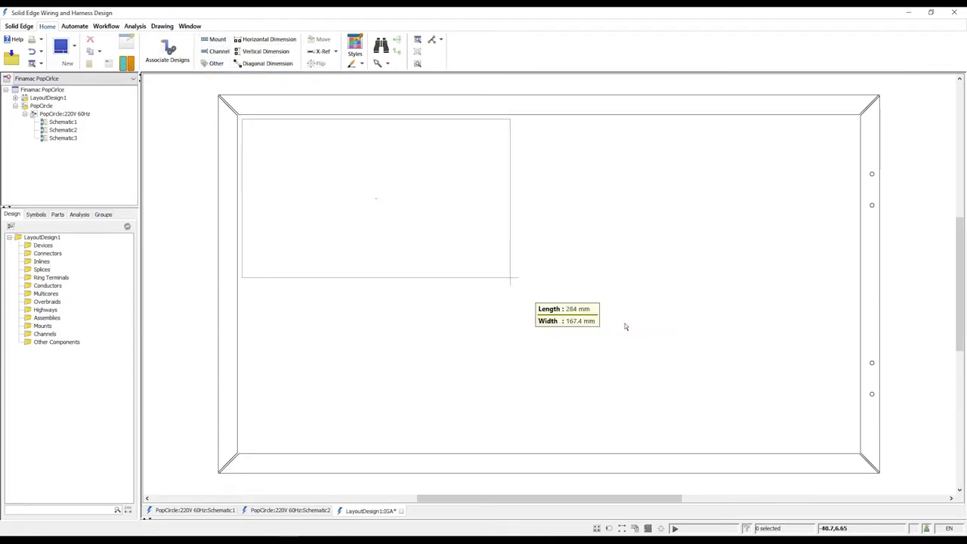
pyautogui.click(856, 450)
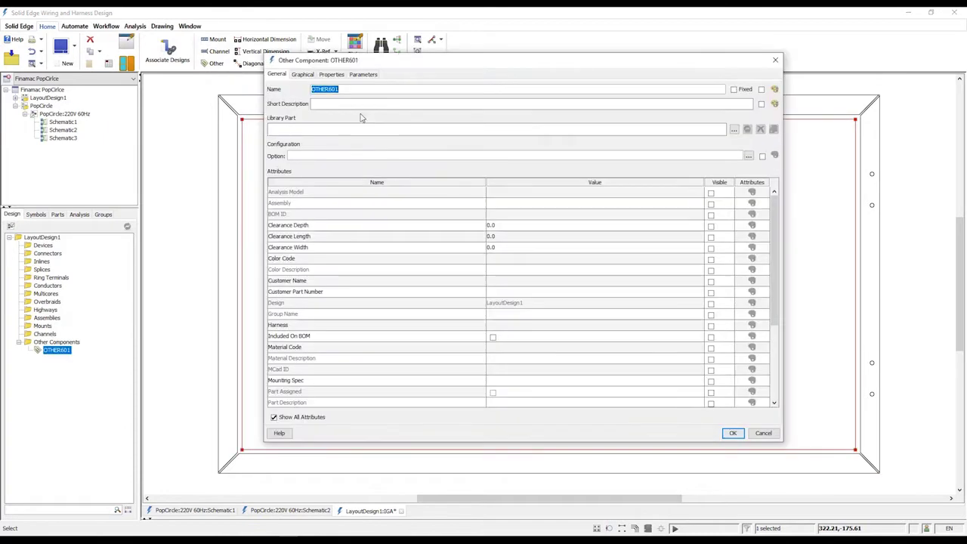
# Set the component's name and type to Backplate, physical length to 650 and physical width to 350, and adjust its graphical settings.
pyautogui.write('Backplate')
pyautogui.scroll(-5, 466, 237)
pyautogui.click(502, 368)
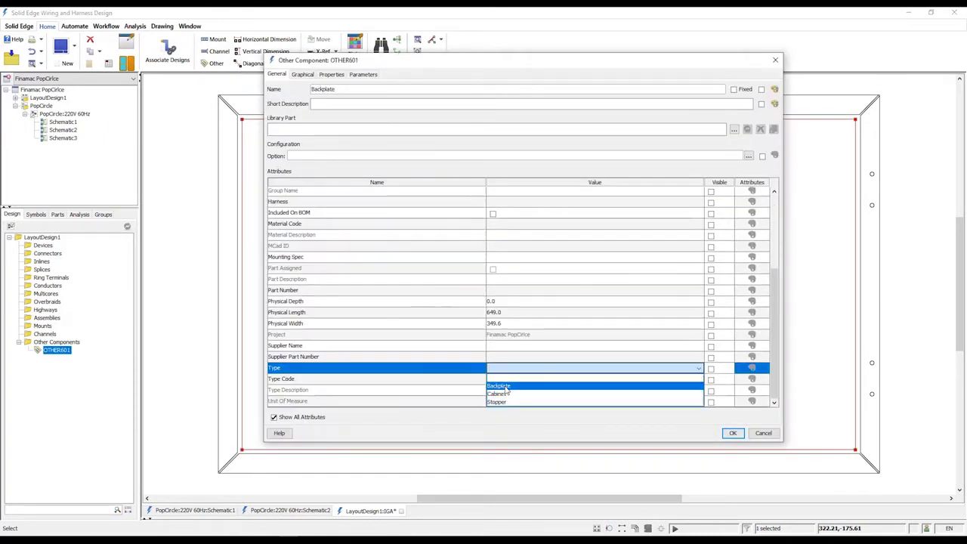
pyautogui.click(511, 389)
pyautogui.moveTo(507, 312); pyautogui.dragTo(463, 312)
pyautogui.write('650')
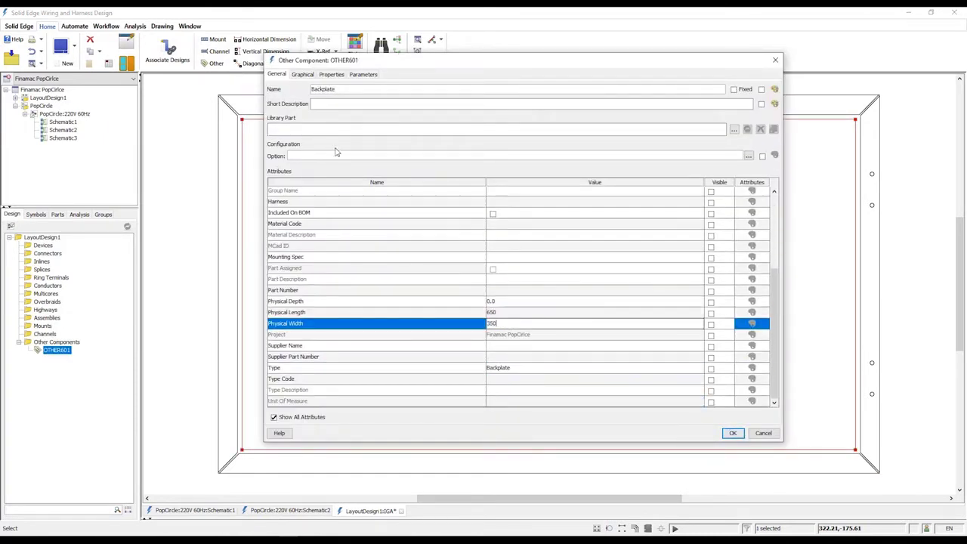
pyautogui.click(302, 74)
pyautogui.click(521, 90)
pyautogui.click(472, 117)
pyautogui.click(733, 434)
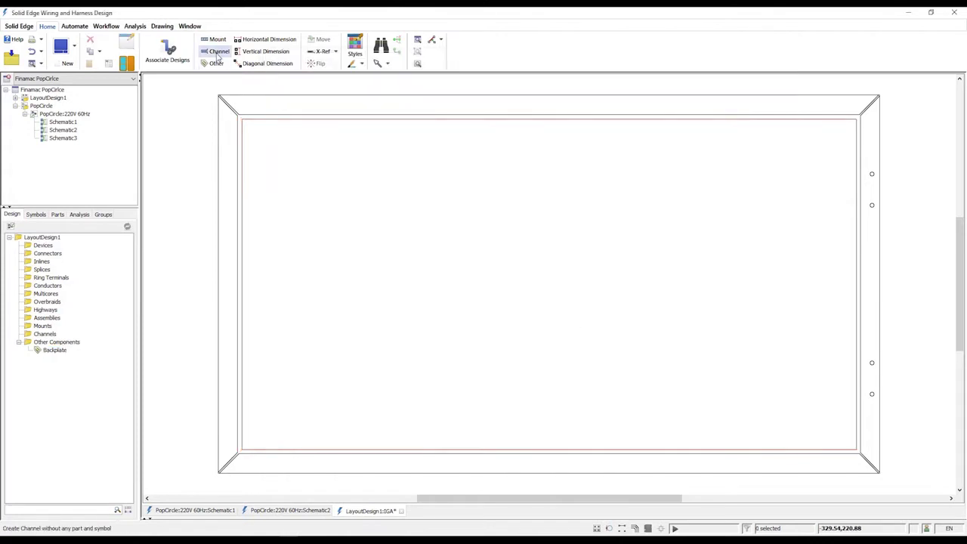
# Draw a horizontal channel about 630 by 40 mm along the backplate's upper edge and check its type attribute.
pyautogui.click(254, 155)
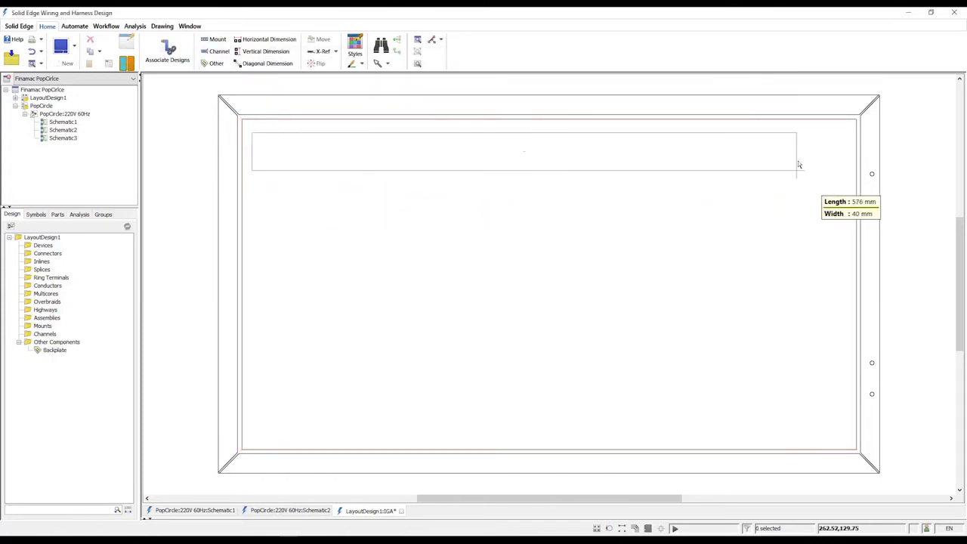
pyautogui.click(848, 165)
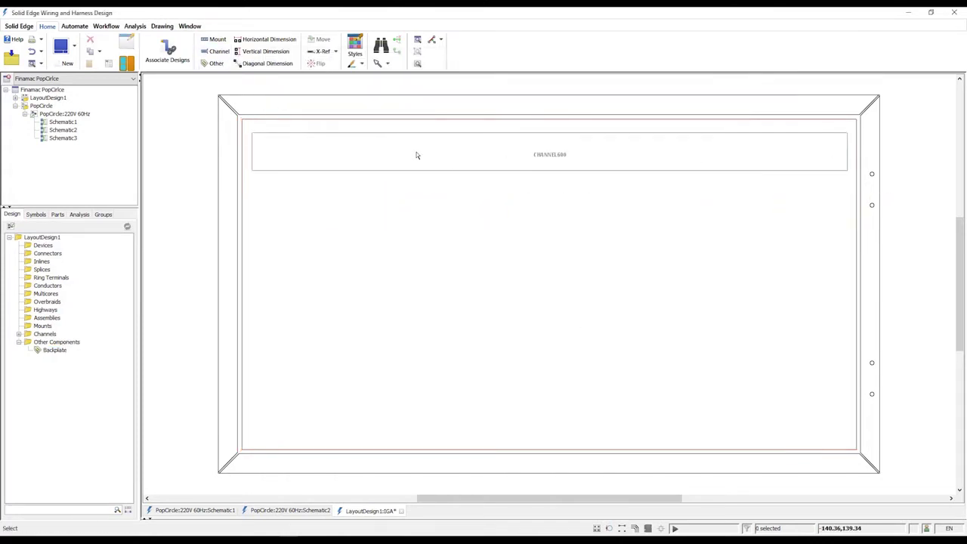
pyautogui.doubleClick(357, 171)
pyautogui.scroll(-5, 511, 367)
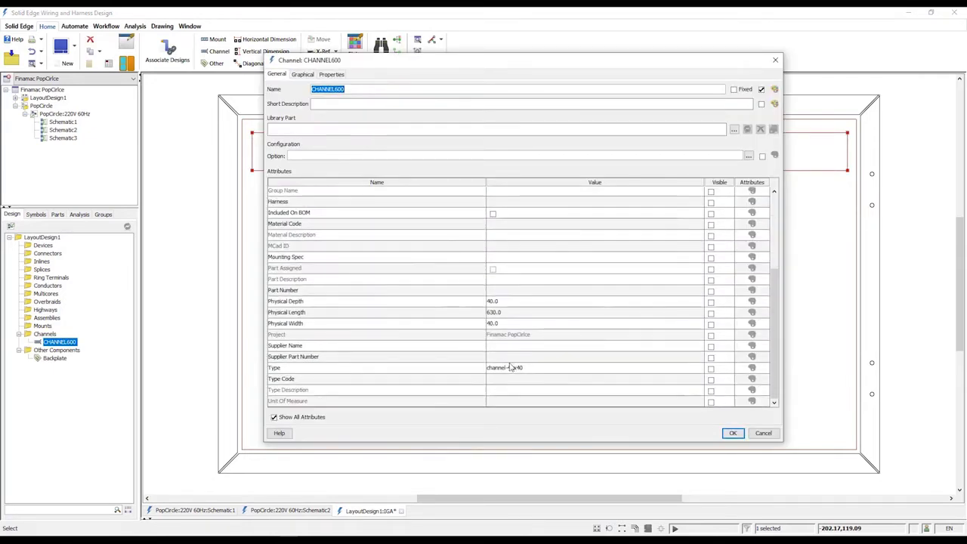
pyautogui.click(534, 368)
pyautogui.click(757, 432)
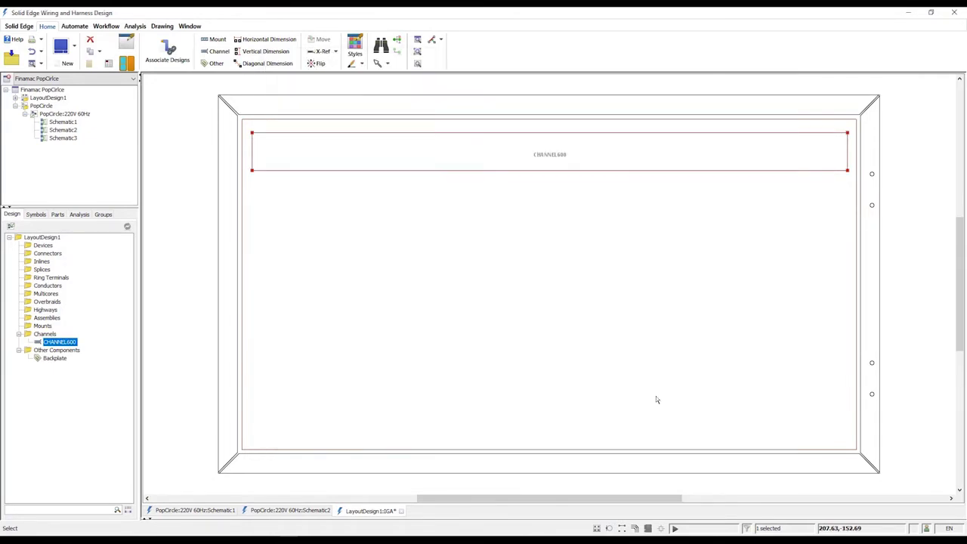
pyautogui.click(310, 229)
# Draw a vertical channel running down from the left end of the horizontal channel.
pyautogui.click(219, 53)
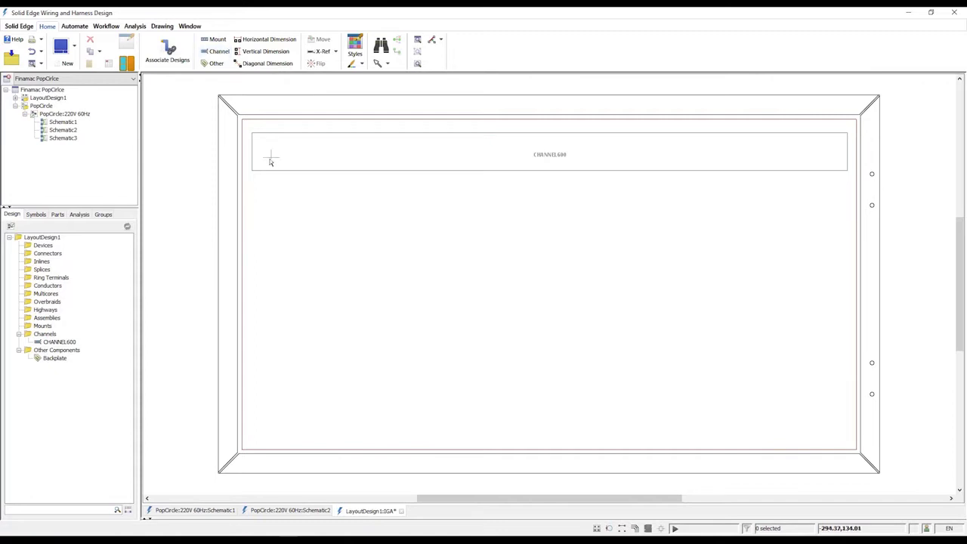
pyautogui.click(253, 173)
pyautogui.click(274, 338)
# Copy the upper horizontal channel and paste it aligned against the lower end of the vertical channel.
pyautogui.click(459, 172)
pyautogui.hotkey('ctrl', 'c')
pyautogui.hotkey('ctrl', 'v')
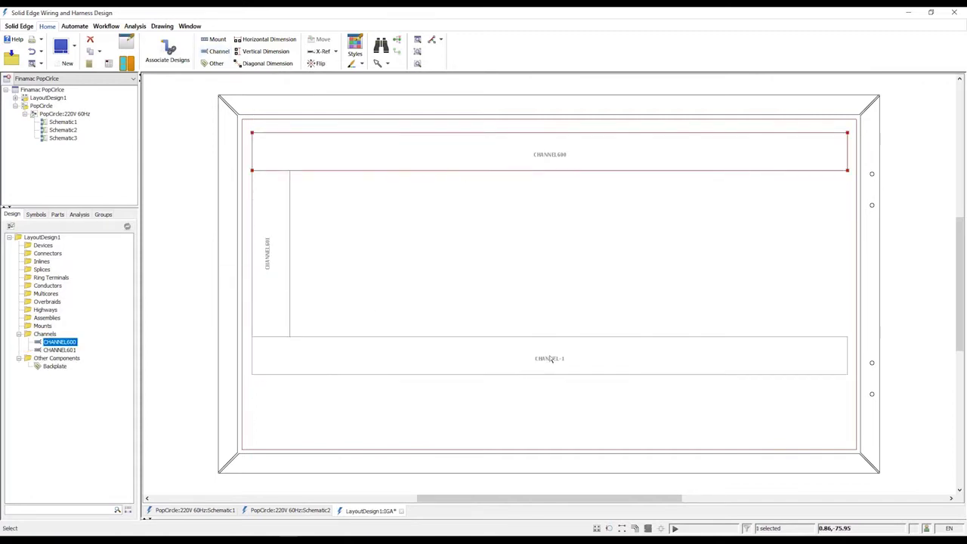
pyautogui.click(550, 358)
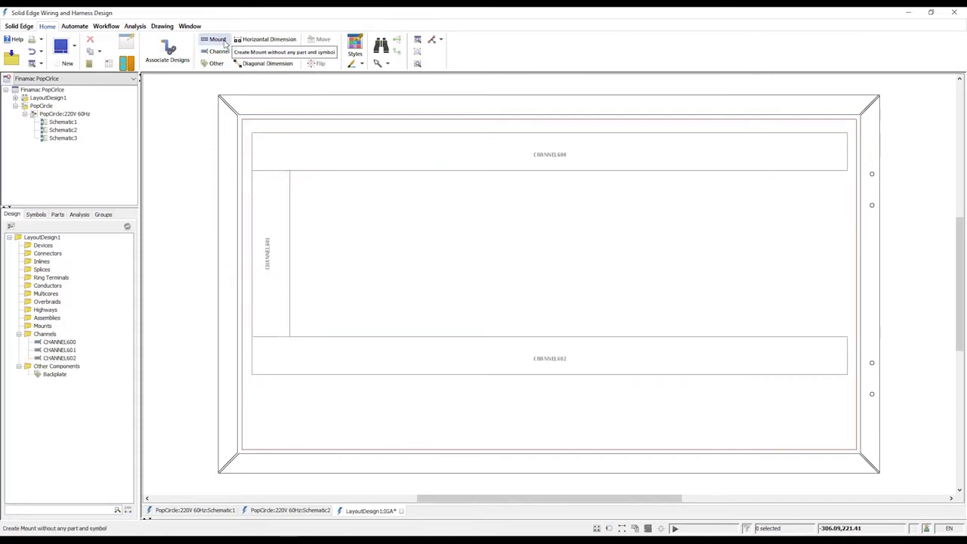
# Draw two horizontal mounts 35 mm wide, one between the horizontal channels and one about 450 mm long beneath the lower channel.
pyautogui.click(300, 258)
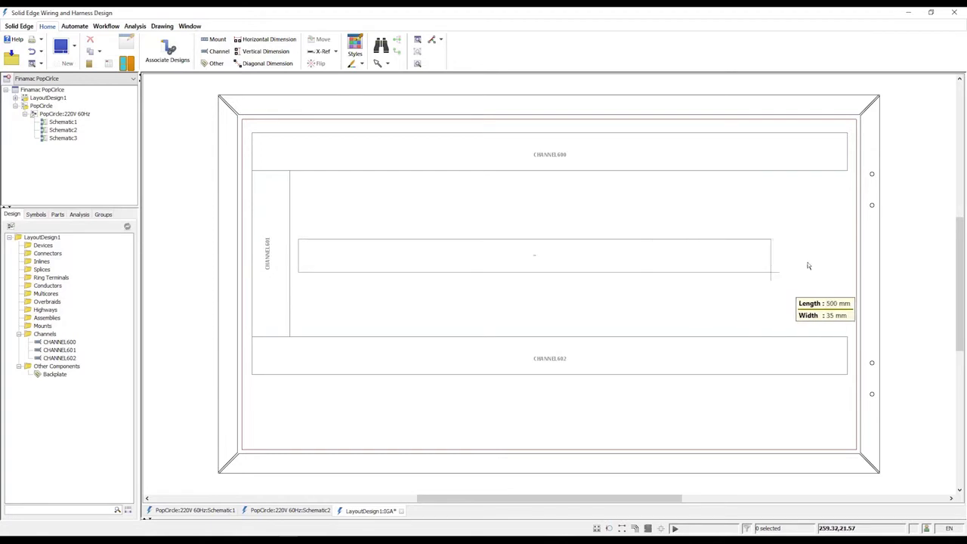
pyautogui.click(846, 264)
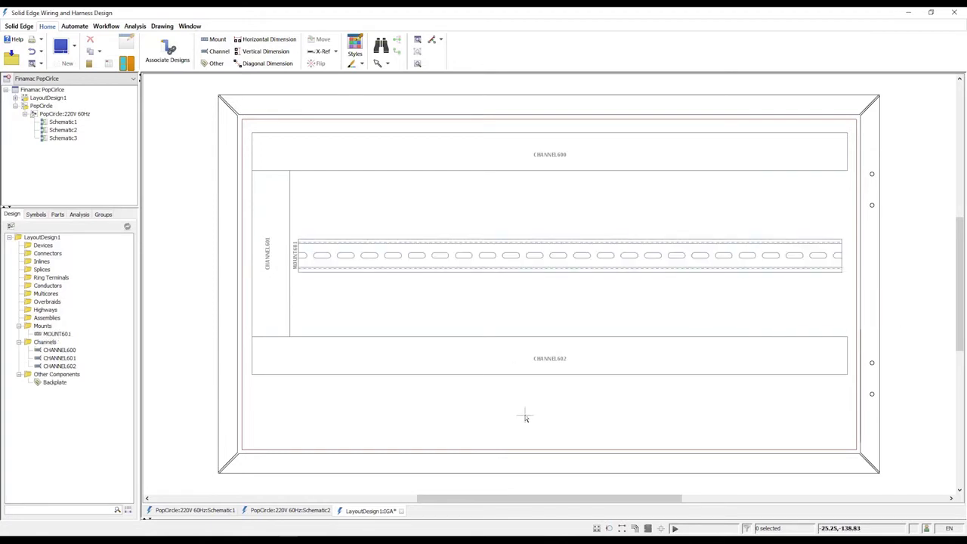
pyautogui.click(340, 415)
pyautogui.click(766, 416)
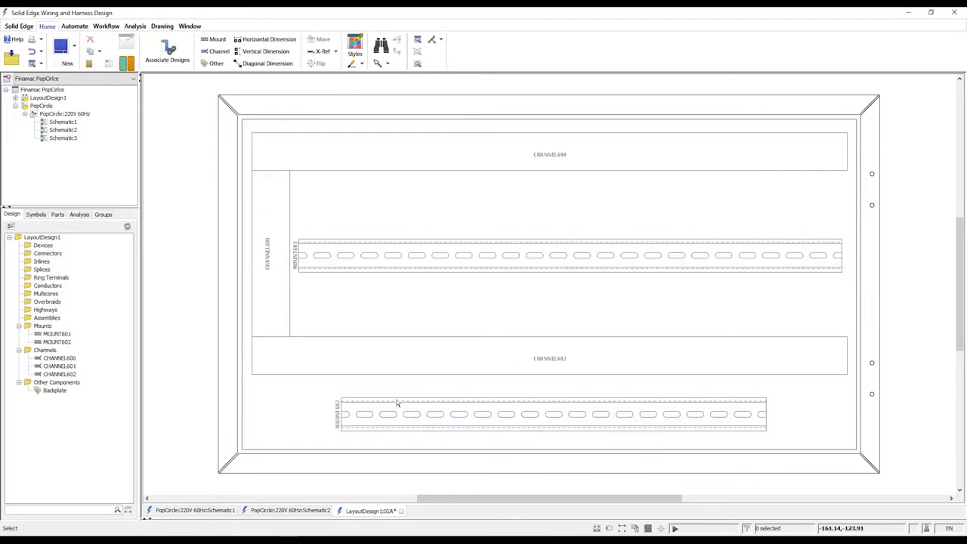
# Shift the lower mount slightly to the right beneath the lower channel.
pyautogui.moveTo(396, 400); pyautogui.dragTo(409, 401)
pyautogui.click(326, 396)
pyautogui.click(396, 399)
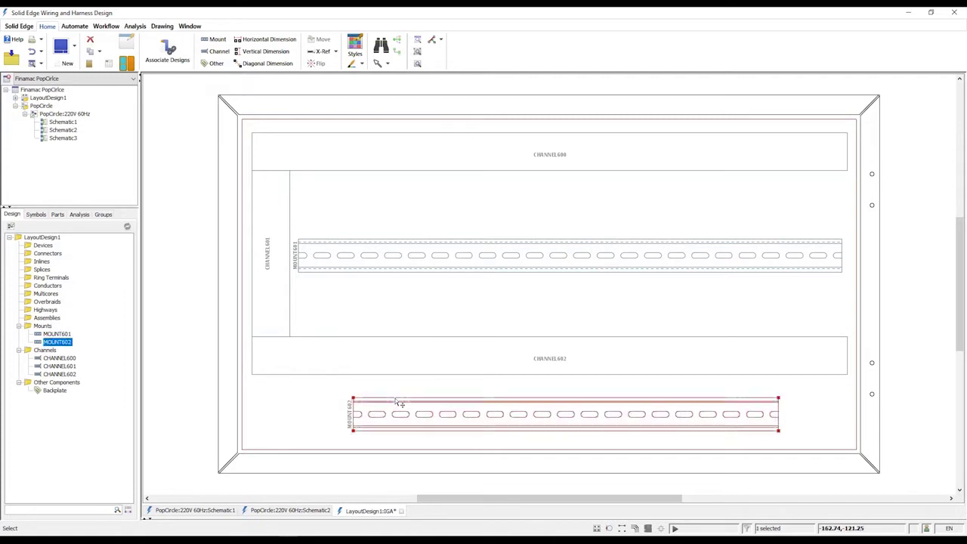
# Examine the type options offered in the lower mount's attributes.
pyautogui.doubleClick(400, 404)
pyautogui.scroll(-5, 513, 340)
pyautogui.click(529, 367)
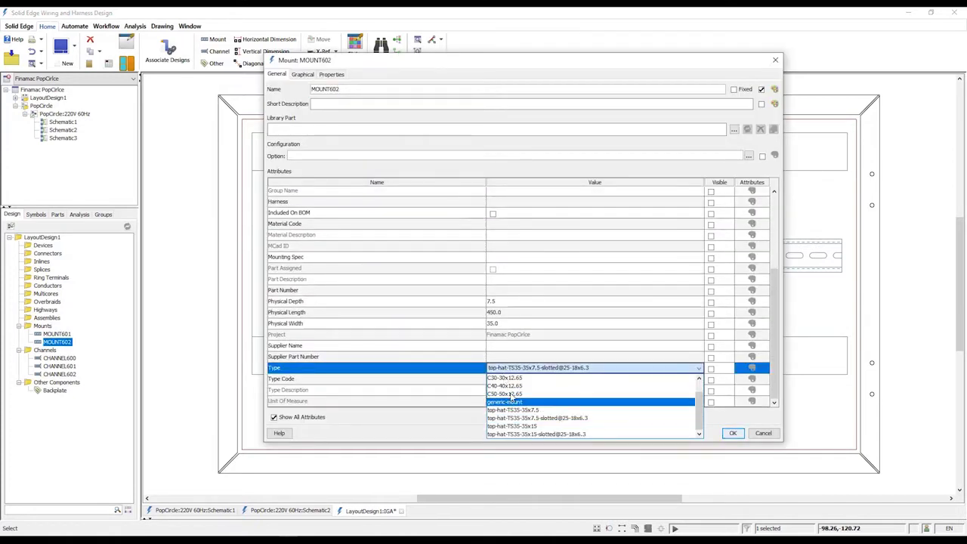
pyautogui.click(536, 418)
pyautogui.click(763, 433)
# Dimension the backplate's overall length above the cabinet and its overall height to the right of it.
pyautogui.click(268, 38)
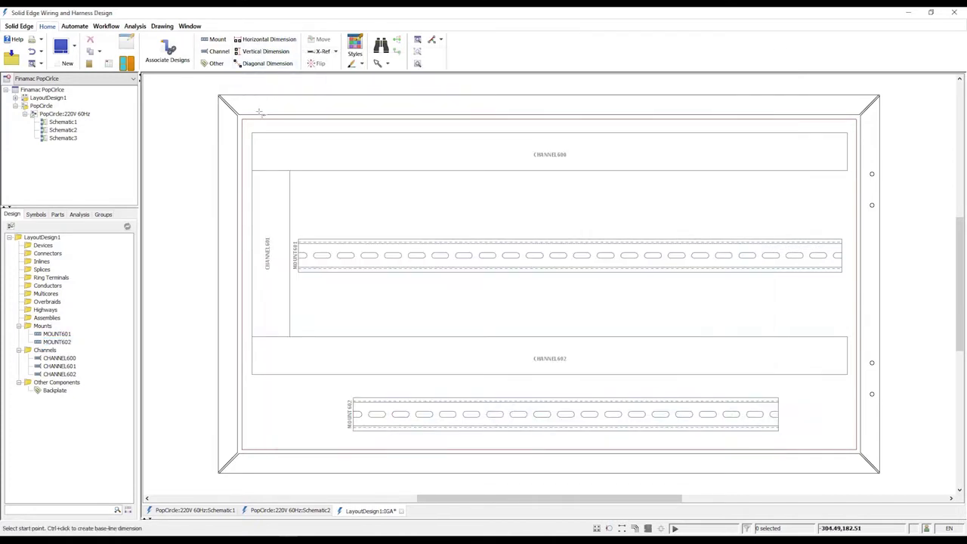
pyautogui.click(242, 117)
pyautogui.click(856, 117)
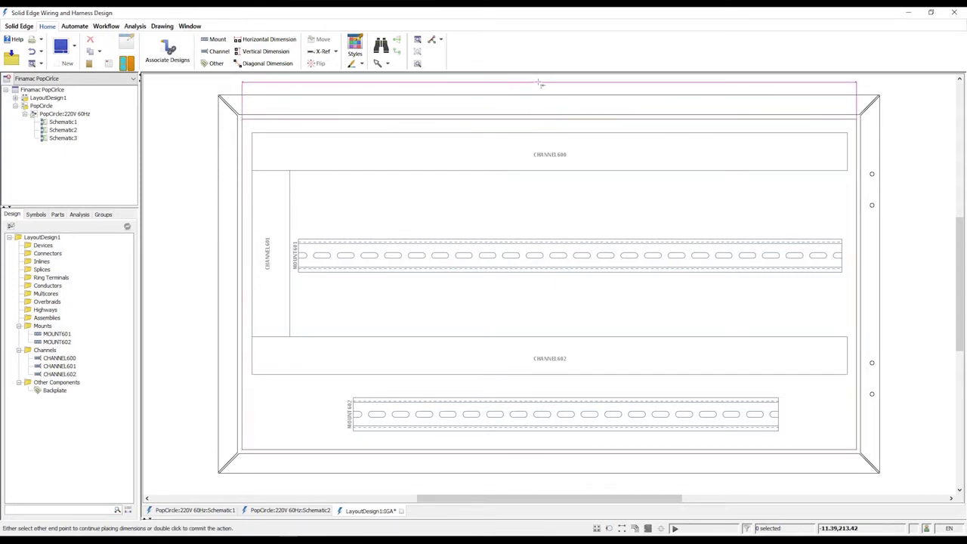
pyautogui.doubleClick(538, 82)
pyautogui.click(265, 52)
pyautogui.click(856, 119)
pyautogui.click(856, 449)
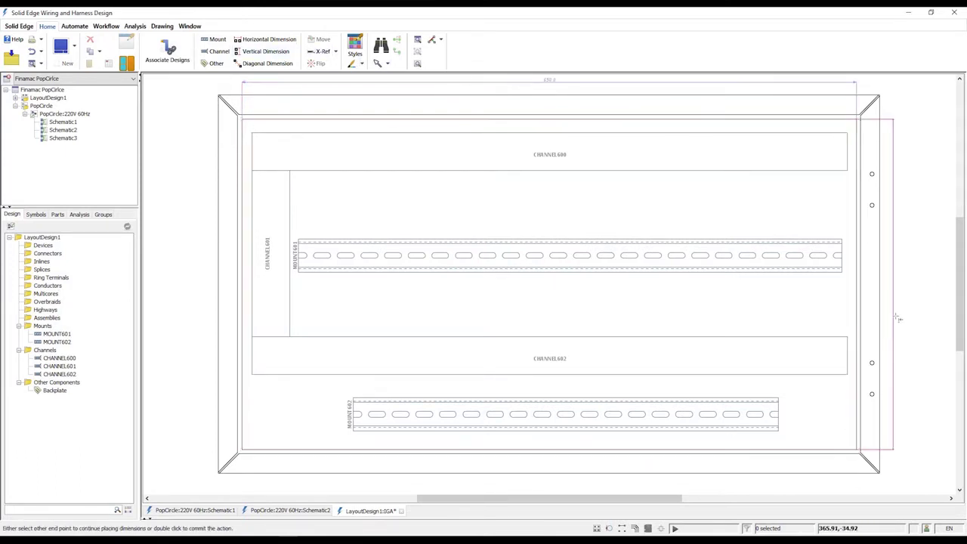
pyautogui.click(929, 310)
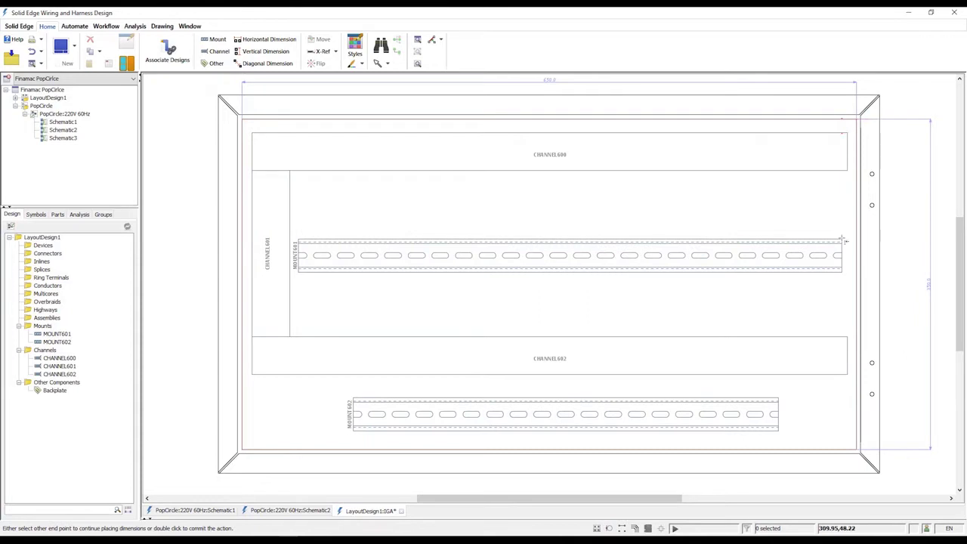
# Add a vertical dimension chain from the backplate's top edge through the upper channel, upper mount, lower channel and lower mount.
pyautogui.click(842, 239)
pyautogui.click(847, 337)
pyautogui.click(778, 398)
pyautogui.doubleClick(908, 275)
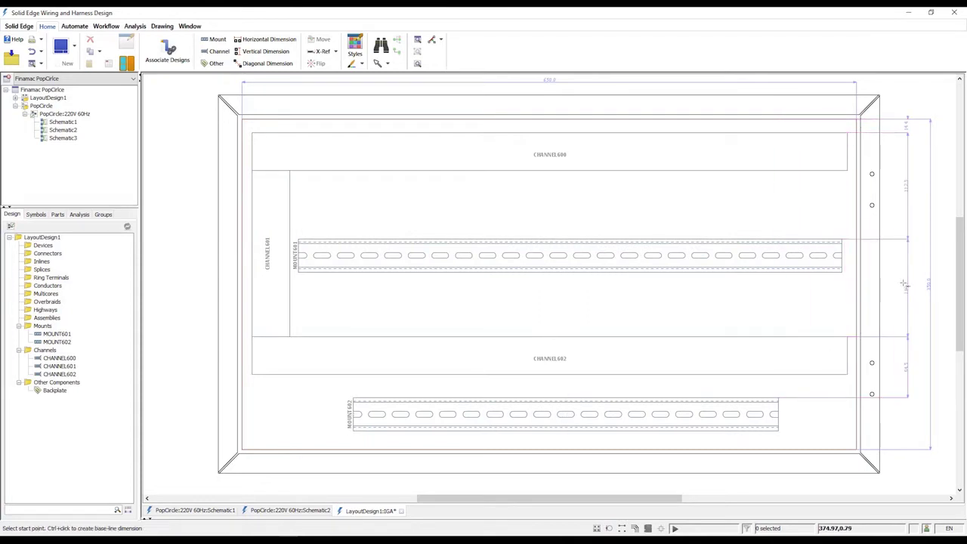
# Associate the PopCircle:220V 60Hz wiring design with the layout design.
pyautogui.click(171, 53)
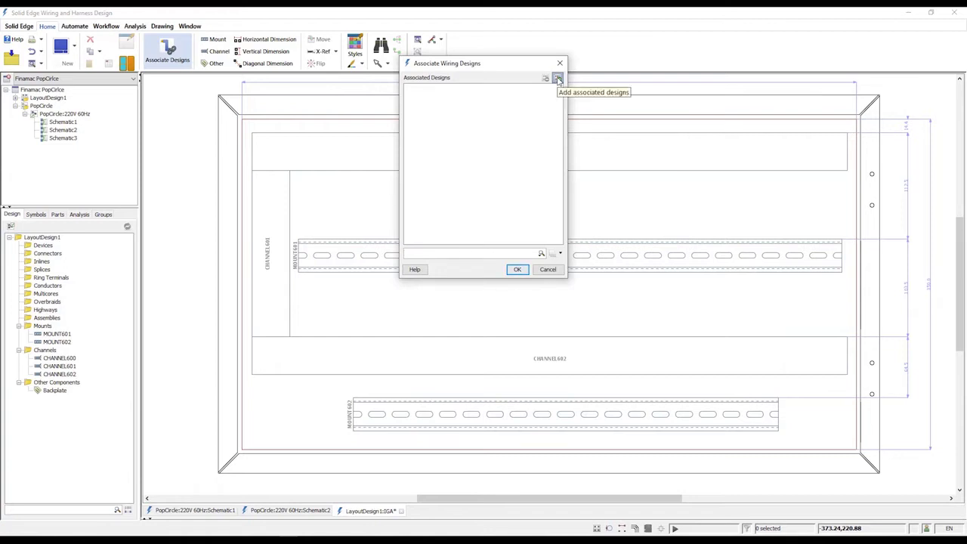
pyautogui.click(558, 79)
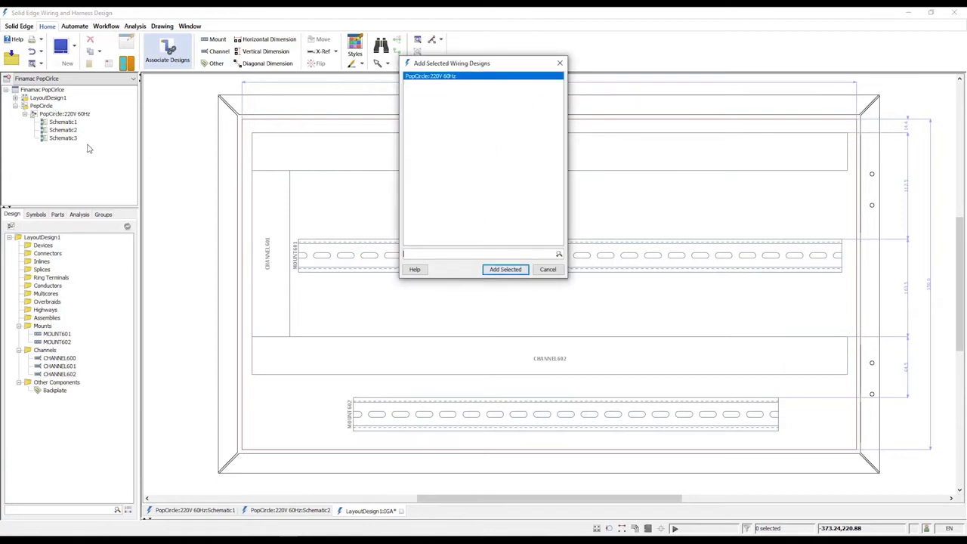
pyautogui.click(512, 270)
pyautogui.click(516, 269)
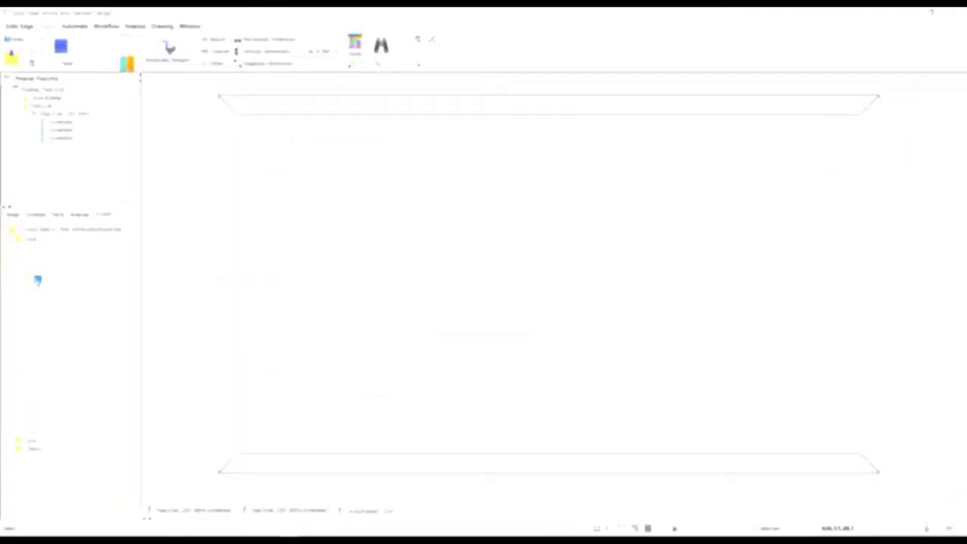
# Place device F1 at the start of the upper mount, beside the vertical channel, rotating its placement axis.
pyautogui.rightClick(37, 279)
pyautogui.click(46, 360)
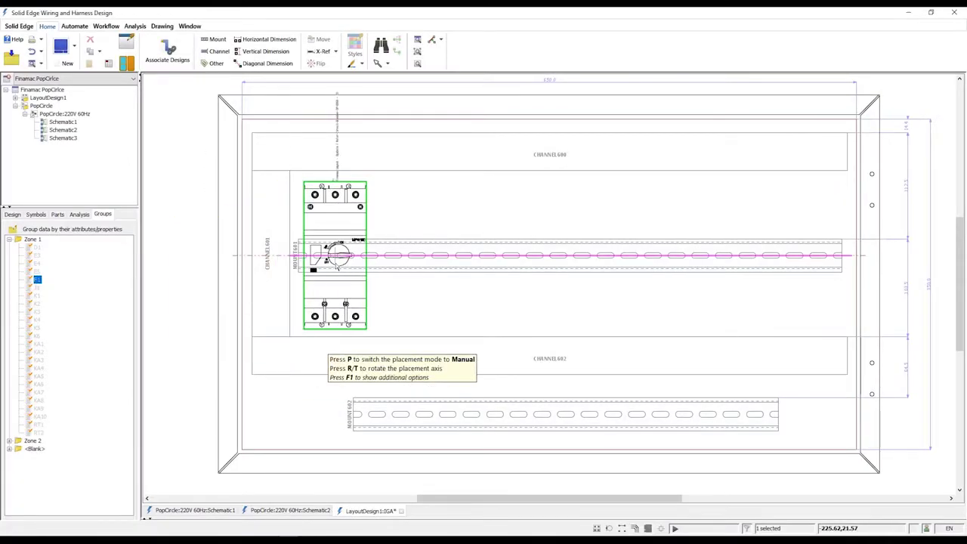
pyautogui.press('r')
pyautogui.click(344, 258)
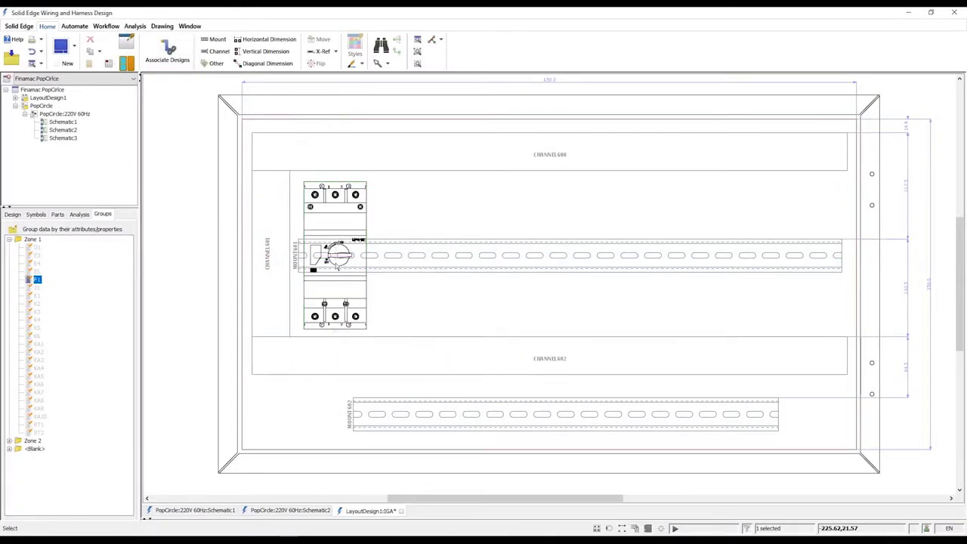
# Place devices K1 and K2 side by side on the upper mount, directly after F1.
pyautogui.click(37, 296)
pyautogui.rightClick(38, 306)
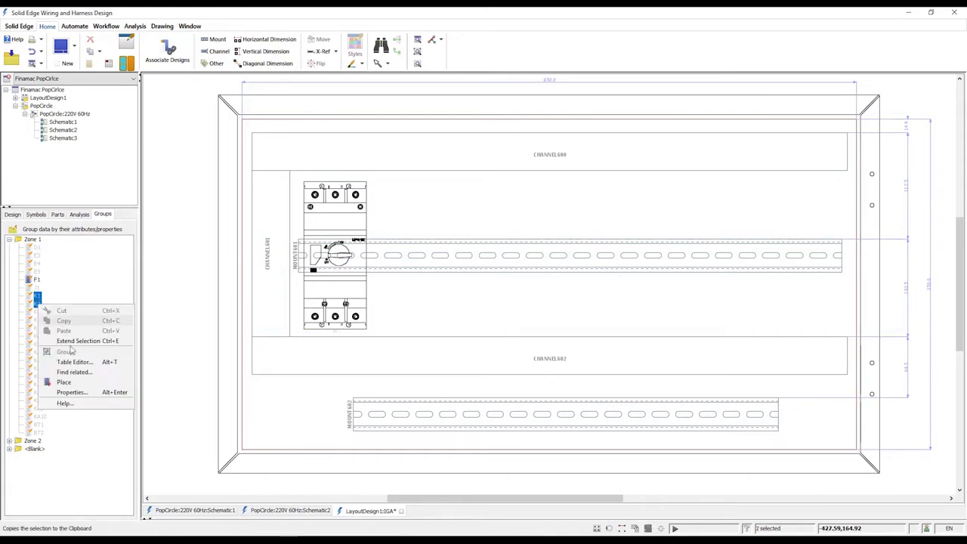
pyautogui.click(68, 382)
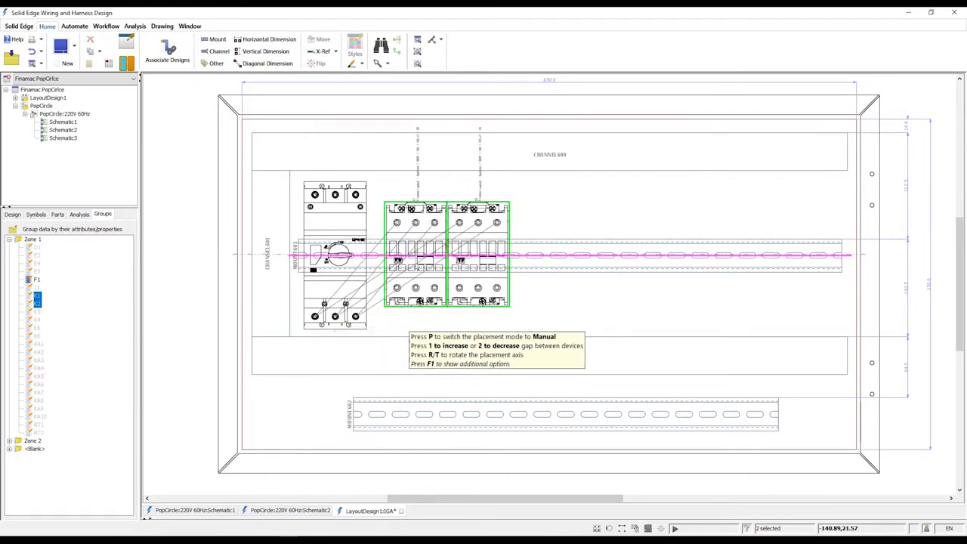
pyautogui.click(432, 249)
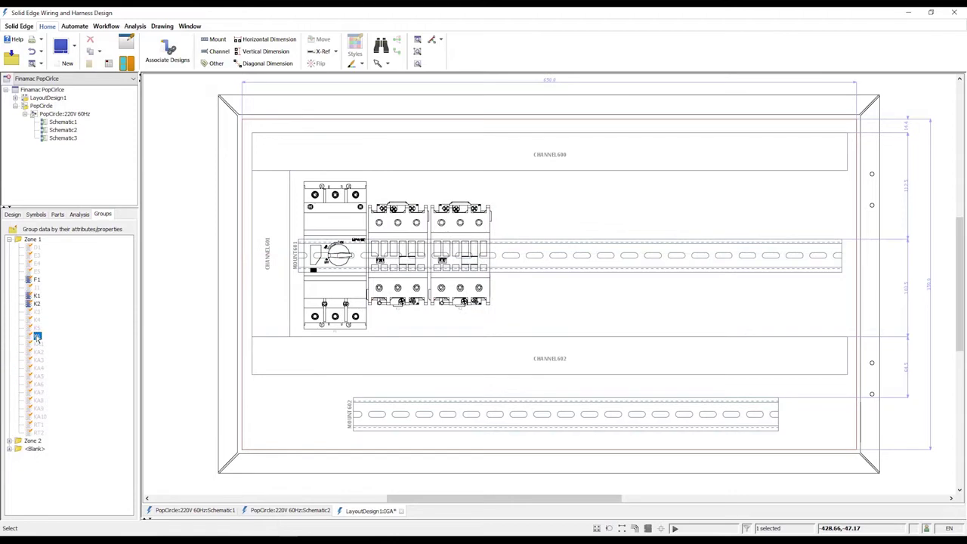
# Place K3, K4, K5 and K6 on the upper mount after K2, with K6 first and the other three grouped beyond it.
pyautogui.rightClick(39, 333)
pyautogui.click(69, 408)
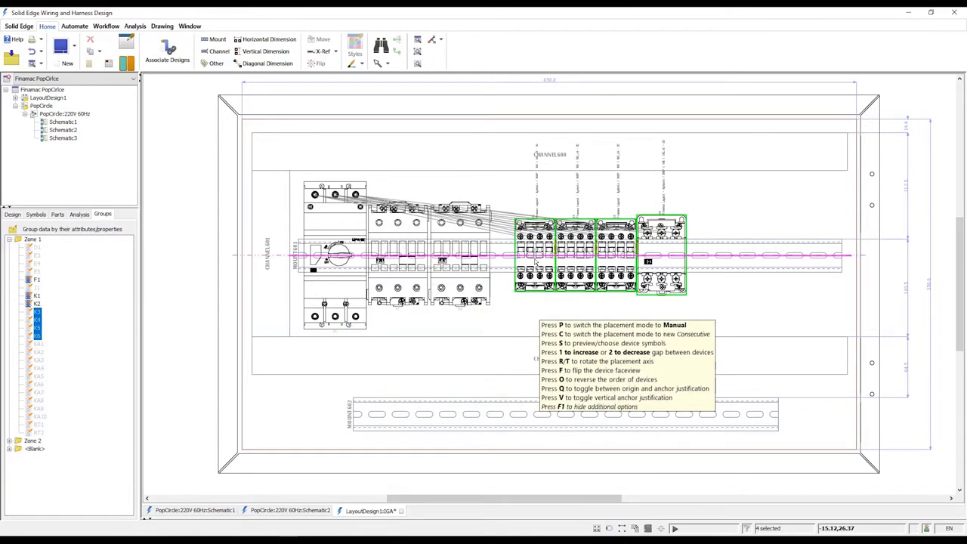
pyautogui.click(523, 261)
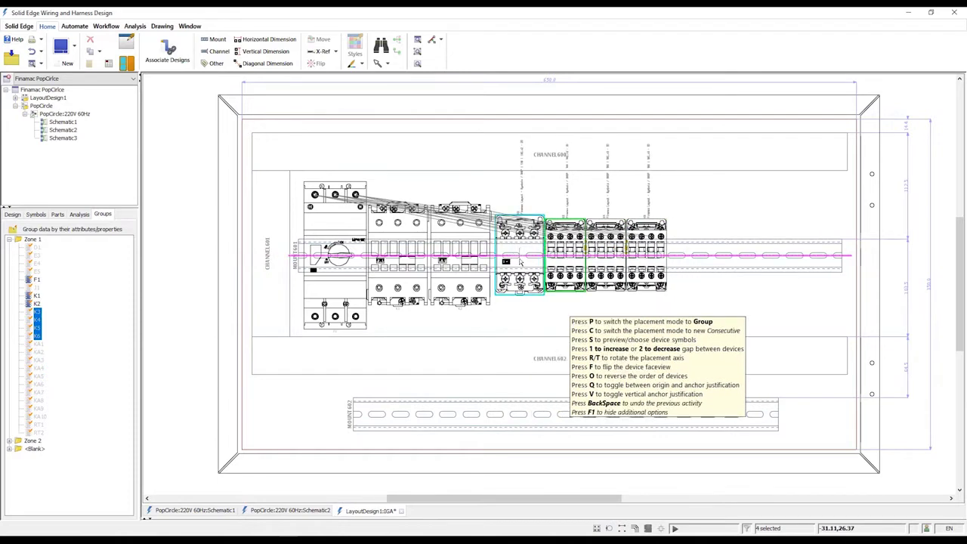
pyautogui.click(565, 264)
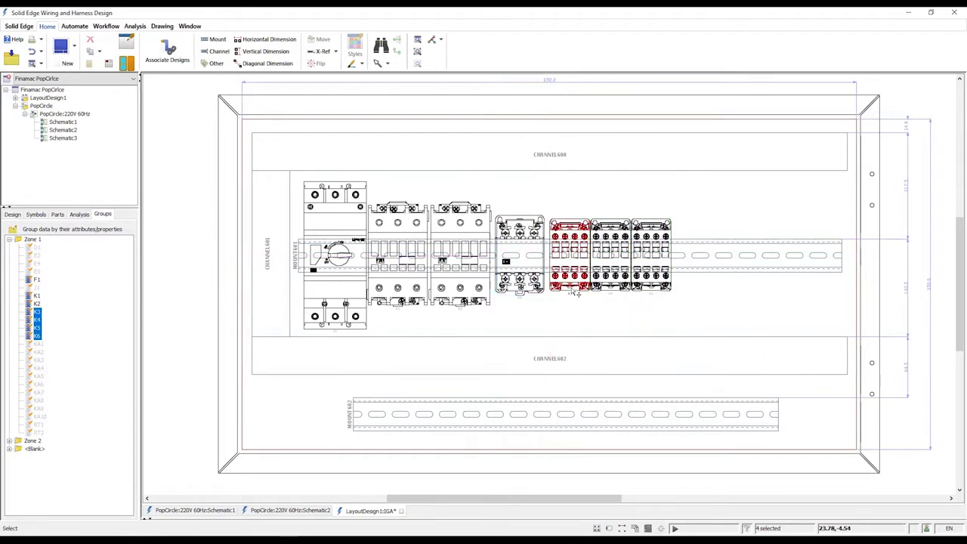
# Place D1, J1, KA1 to KA10, RT1 and RT2 in the free space at the end of the upper mount.
pyautogui.keyDown('ctrl'); pyautogui.click(36, 246); pyautogui.keyUp('ctrl')
pyautogui.rightClick(36, 247)
pyautogui.click(67, 323)
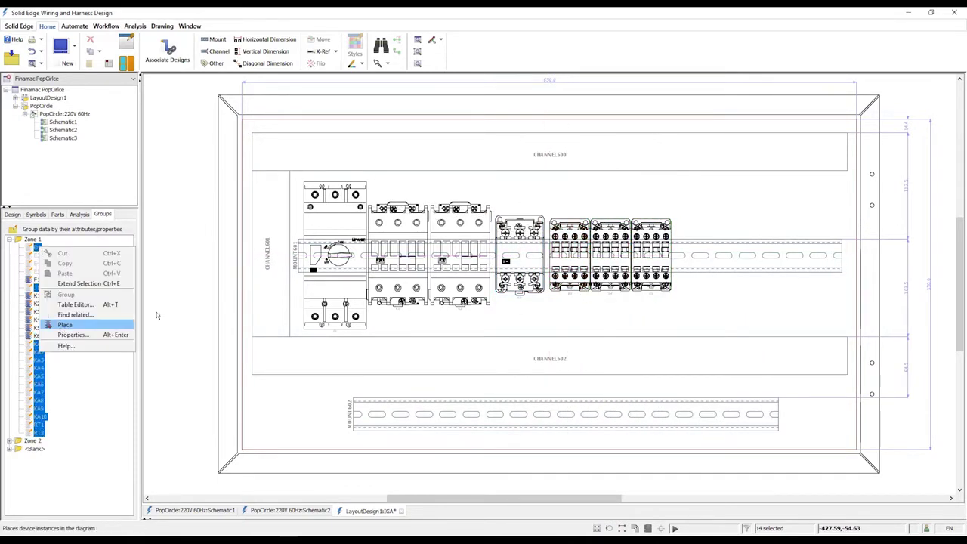
pyautogui.click(677, 248)
# Place overload relays E3, E4 and E5 directly below contactors K3, K4 and K5.
pyautogui.click(37, 255)
pyautogui.keyDown('shift'); pyautogui.click(38, 271); pyautogui.keyUp('shift')
pyautogui.rightClick(38, 272)
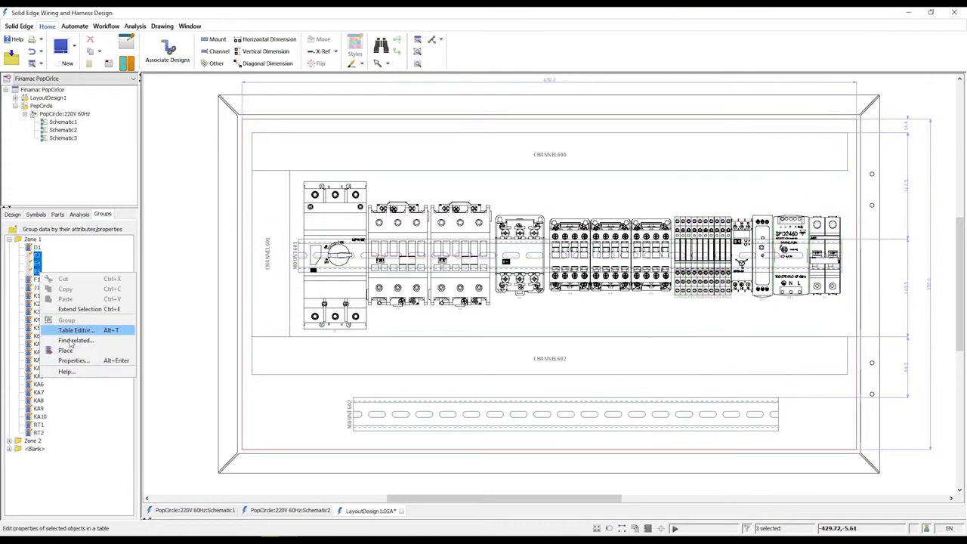
pyautogui.click(67, 349)
pyautogui.click(568, 262)
# Place the Zone 2 terminals in three separate blocks along the lower mount.
pyautogui.click(9, 440)
pyautogui.moveTo(131, 340); pyautogui.dragTo(132, 423)
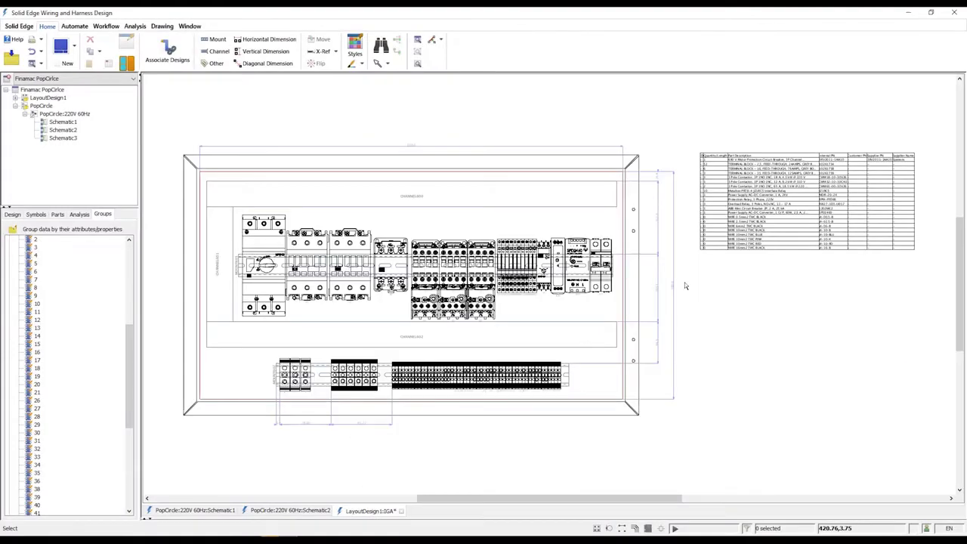
# Assign BOM IDs to the layout's components and the parts table beside the cabinet.
pyautogui.scroll(4, 917, 192)
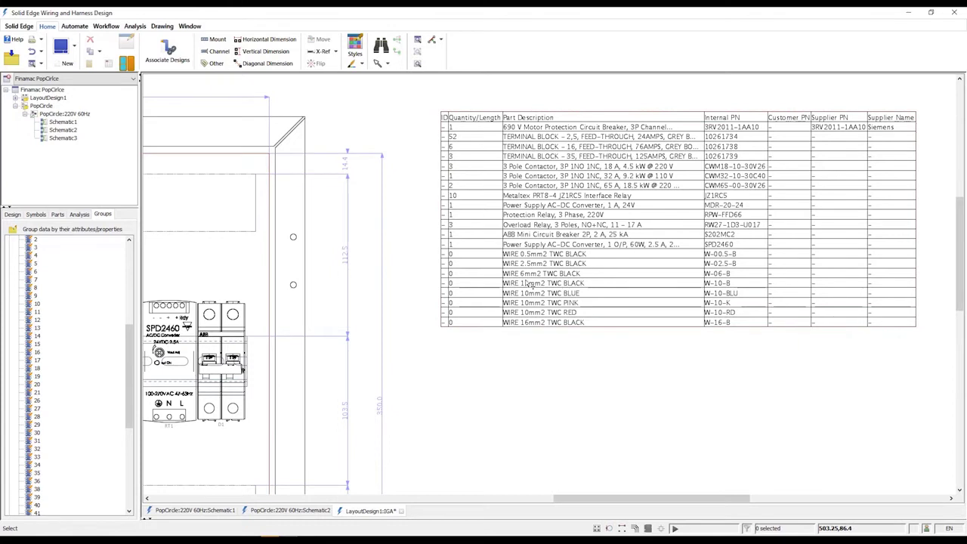
pyautogui.click(74, 26)
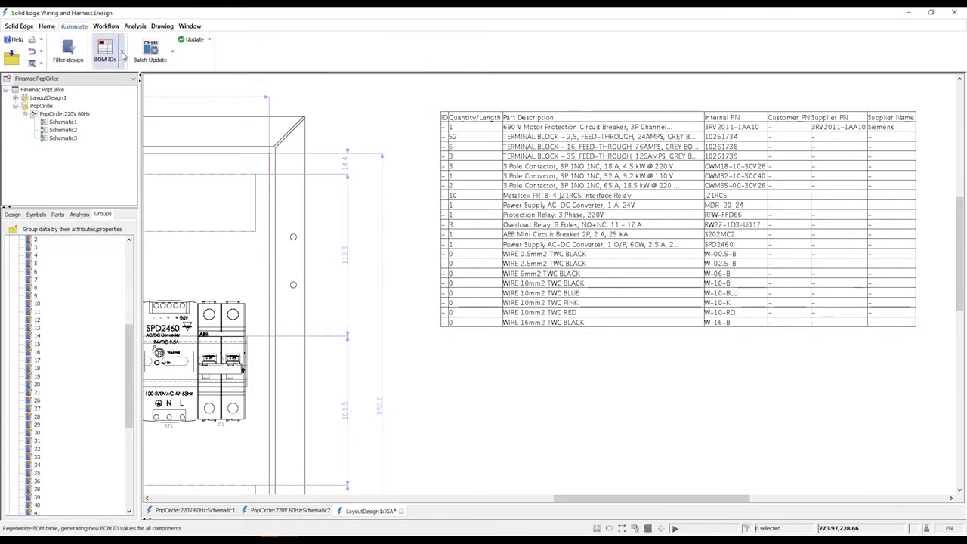
pyautogui.click(121, 52)
pyautogui.click(122, 79)
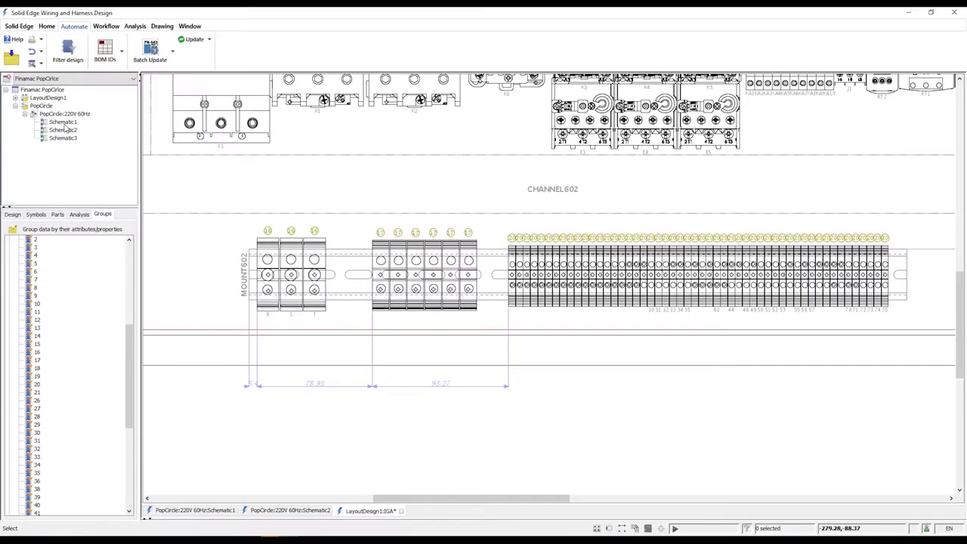
# Create a wiring diagram named TerminalPlan in the PopCircle:220V 60Hz design for terminal strips X1 and X2.
pyautogui.rightClick(64, 113)
pyautogui.click(95, 118)
pyautogui.write('TerminalPlan')
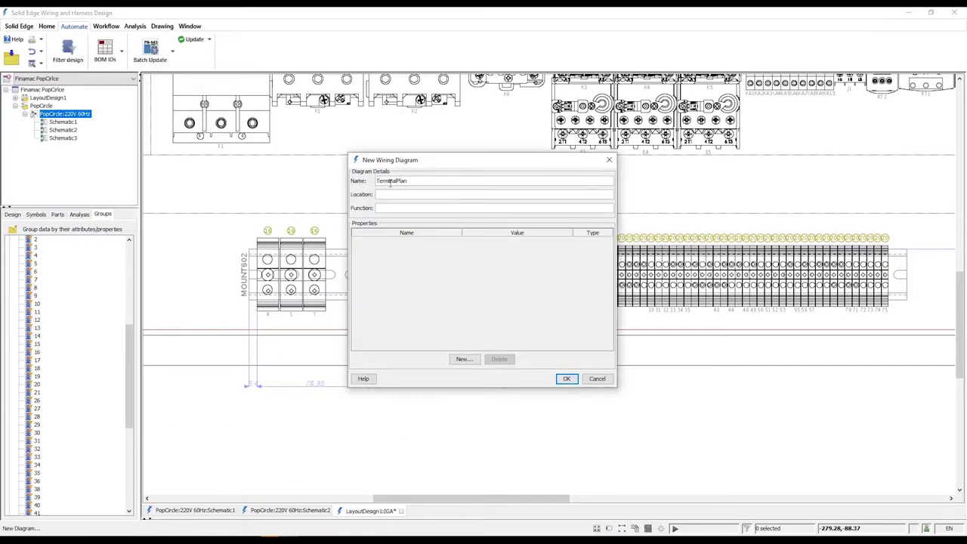
pyautogui.click(464, 359)
pyautogui.press('Return')
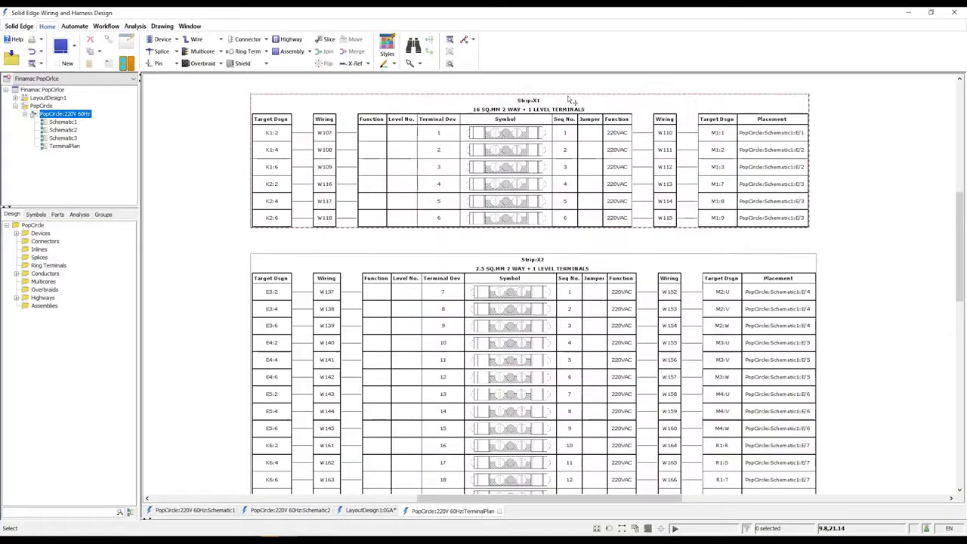
pyautogui.scroll(3, 955, 223)
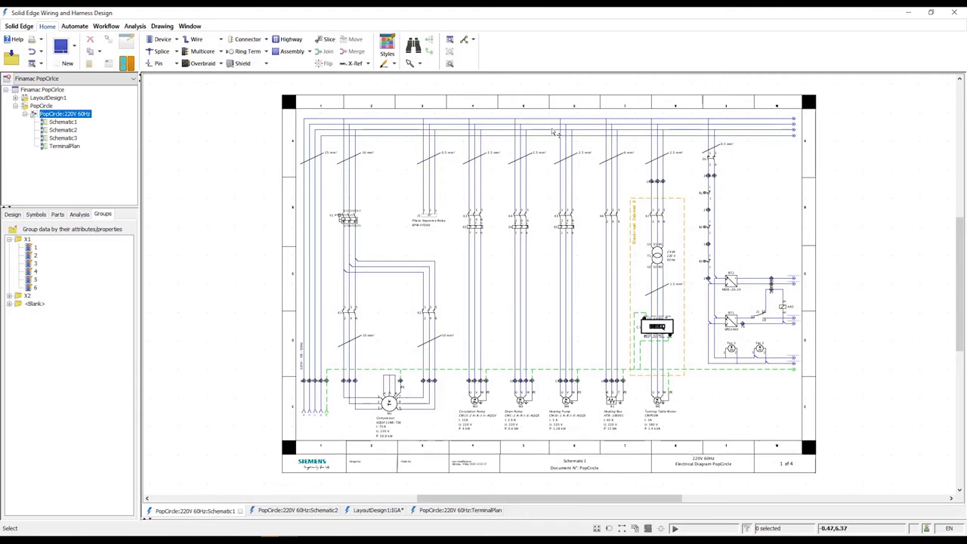
# Switch to the Solid Edge assembly FN500-1002 and enter its Electrical Routing environment.
pyautogui.moveTo(592, 144); pyautogui.dragTo(702, 269, button='middle')
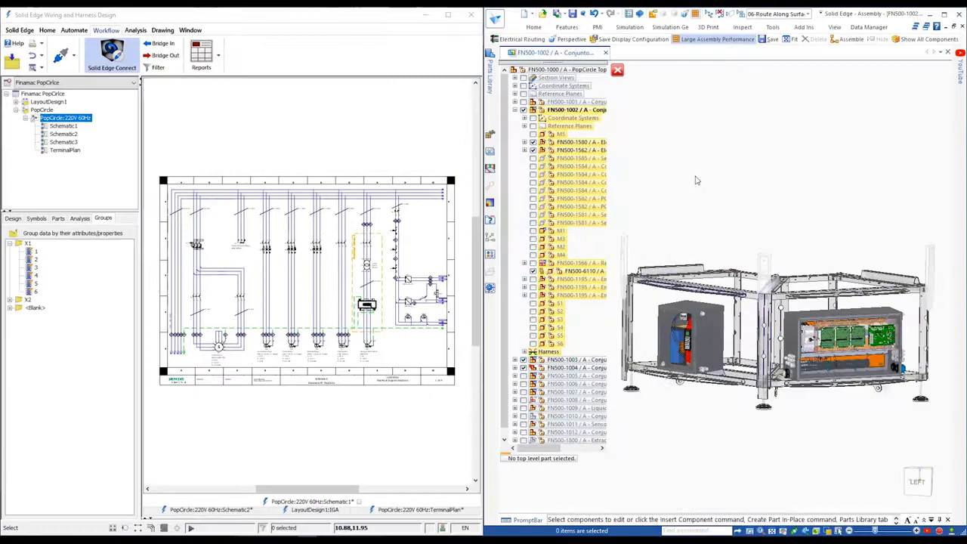
pyautogui.click(526, 39)
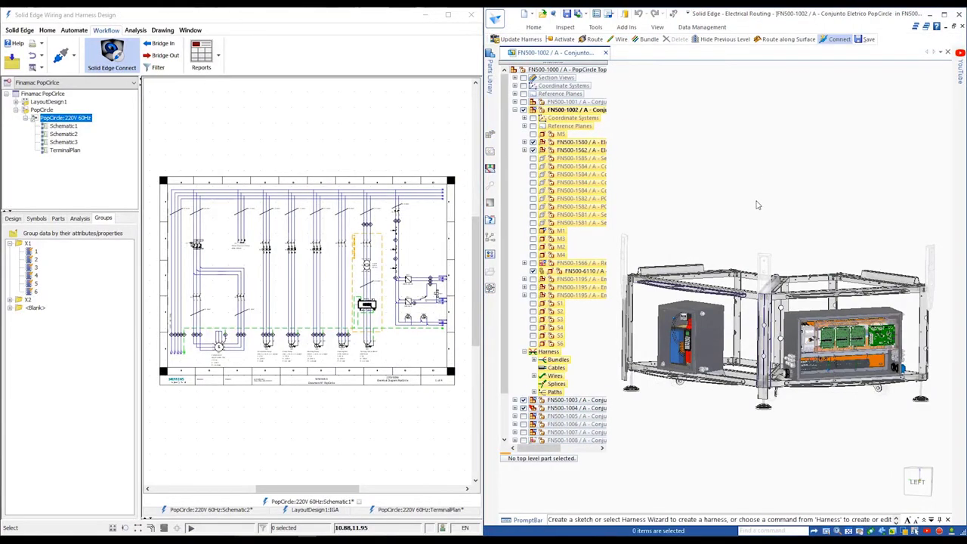
pyautogui.scroll(5, 758, 204)
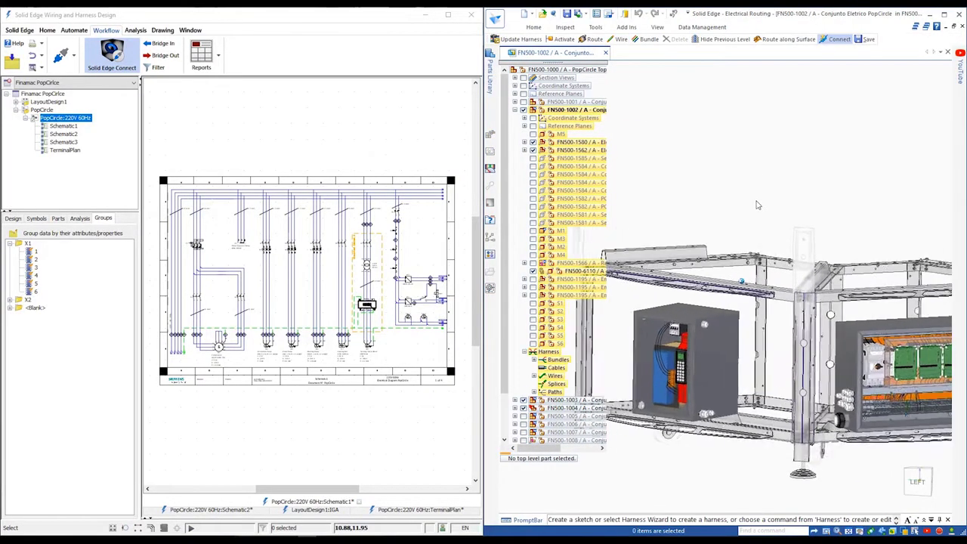
# Cross-probe terminal 21 above contactor K7 between Schematic1 and the 3D assembly, and clear the selection.
pyautogui.scroll(5, 385, 248)
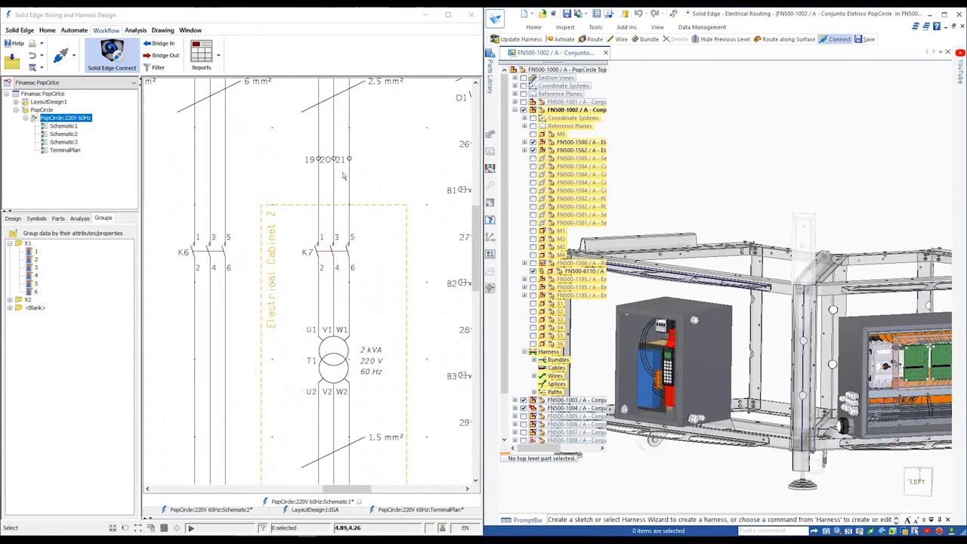
pyautogui.click(339, 264)
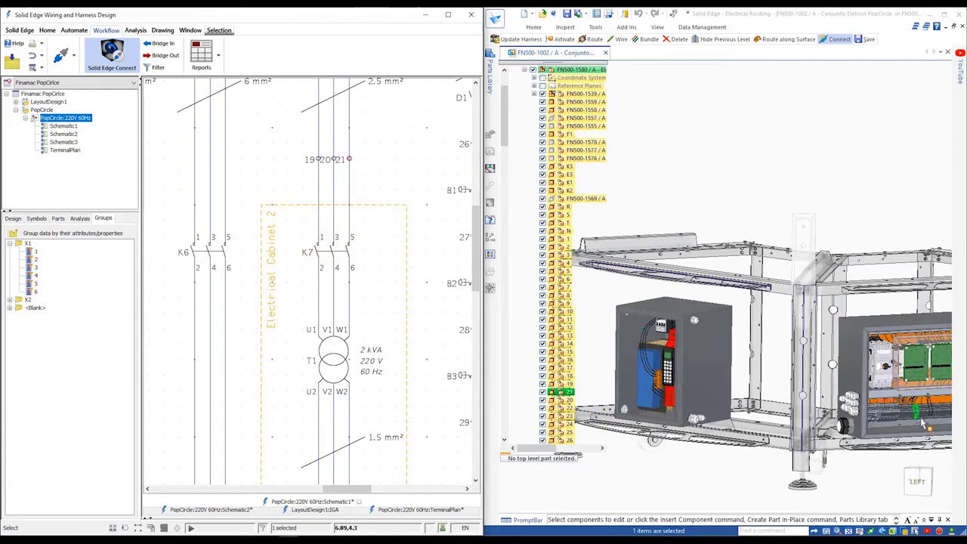
pyautogui.click(661, 484)
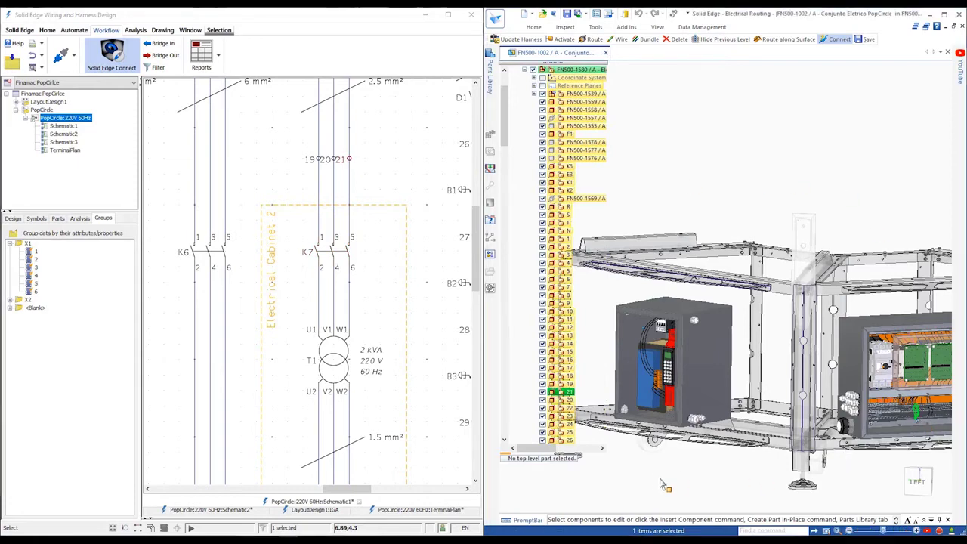
pyautogui.click(278, 172)
# Export the PopCircle:220V 60Hz wiring design through the Solid Edge Connect bridge and read through the export report.
pyautogui.moveTo(276, 171); pyautogui.dragTo(226, 103, button='middle')
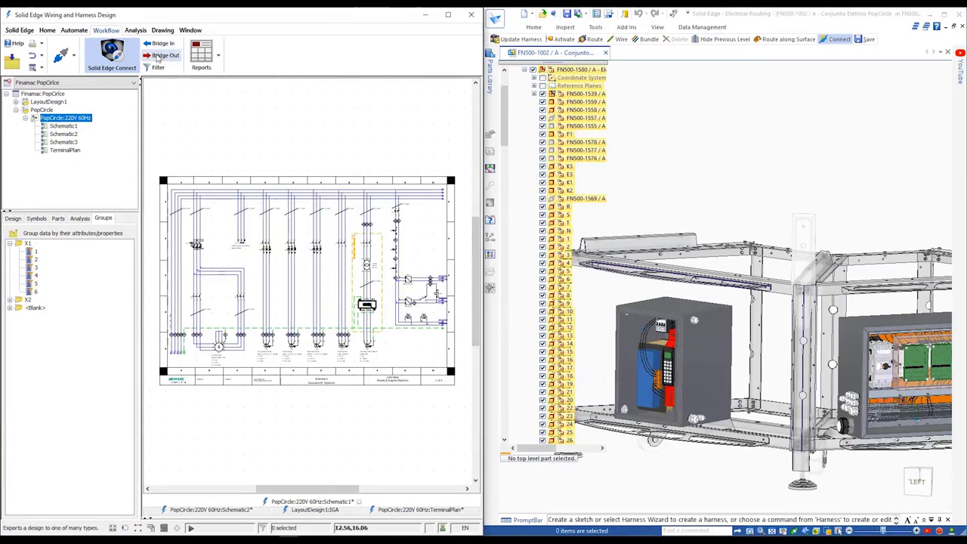
pyautogui.click(162, 55)
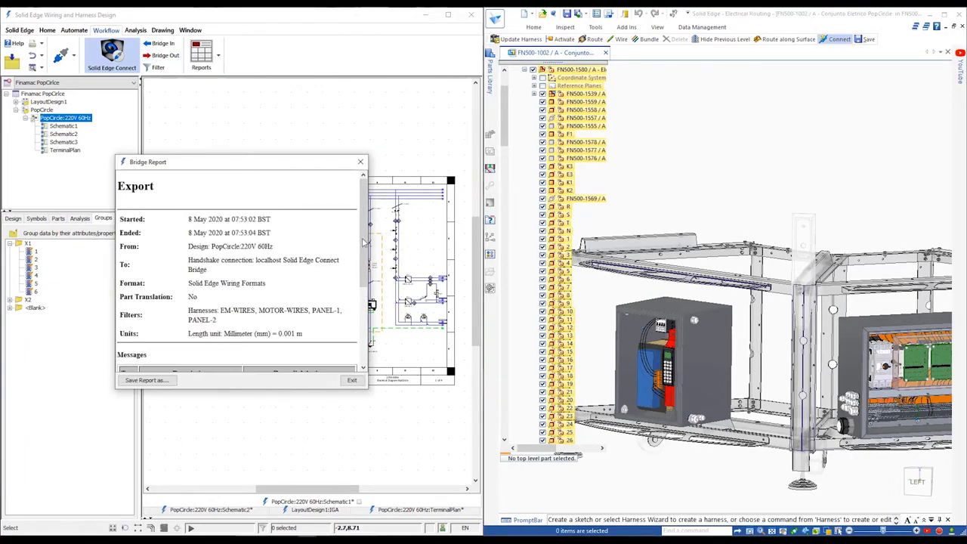
pyautogui.moveTo(364, 228); pyautogui.dragTo(364, 305)
pyautogui.click(361, 163)
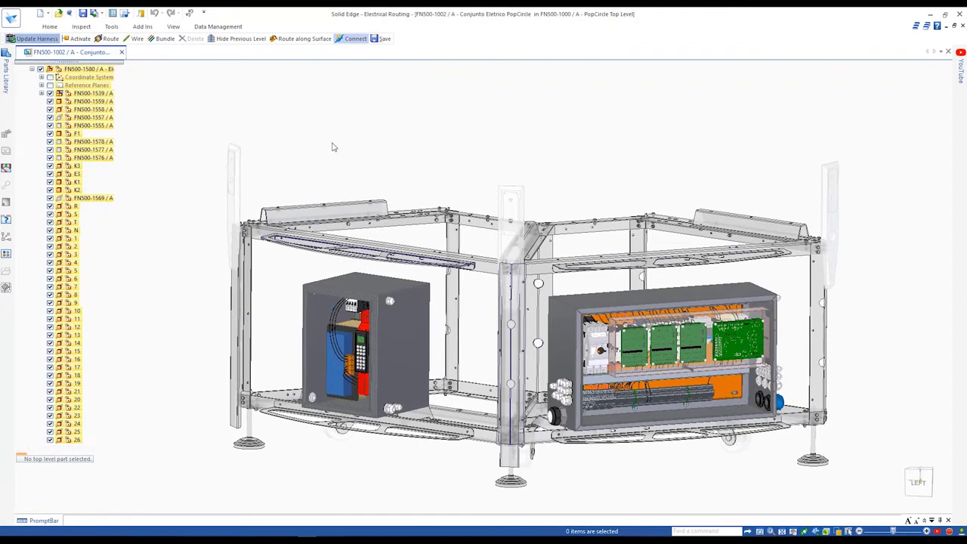
# Create a bundle from the wires running between the large cabinet's terminals and the small cabinet's contactor.
pyautogui.moveTo(649, 460); pyautogui.dragTo(669, 480, button='right')
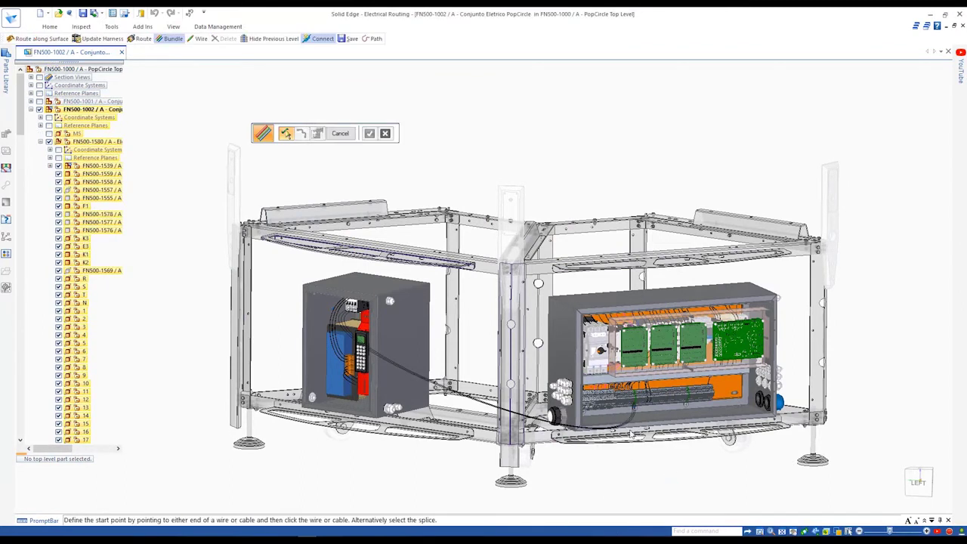
pyautogui.click(630, 429)
pyautogui.click(635, 405)
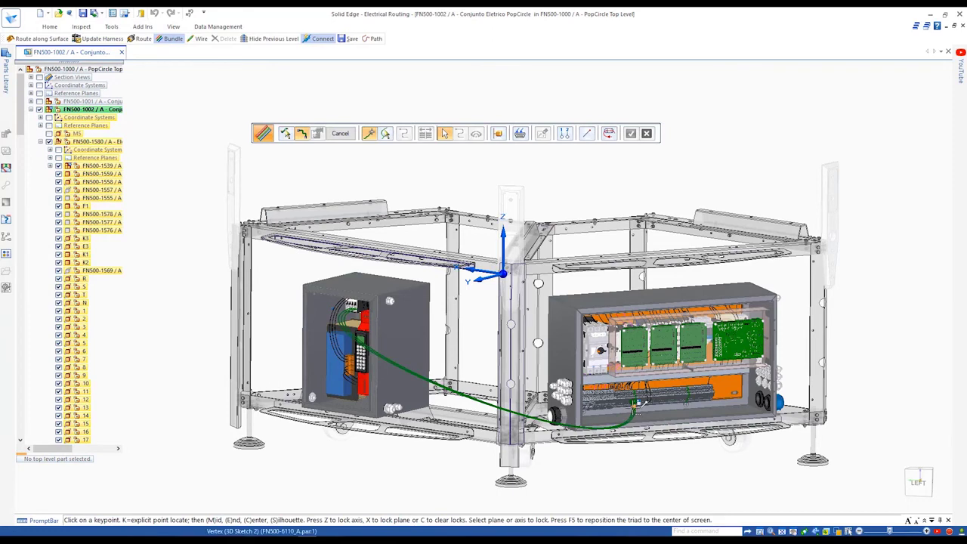
pyautogui.click(363, 318)
pyautogui.rightClick(483, 312)
pyautogui.rightClick(484, 314)
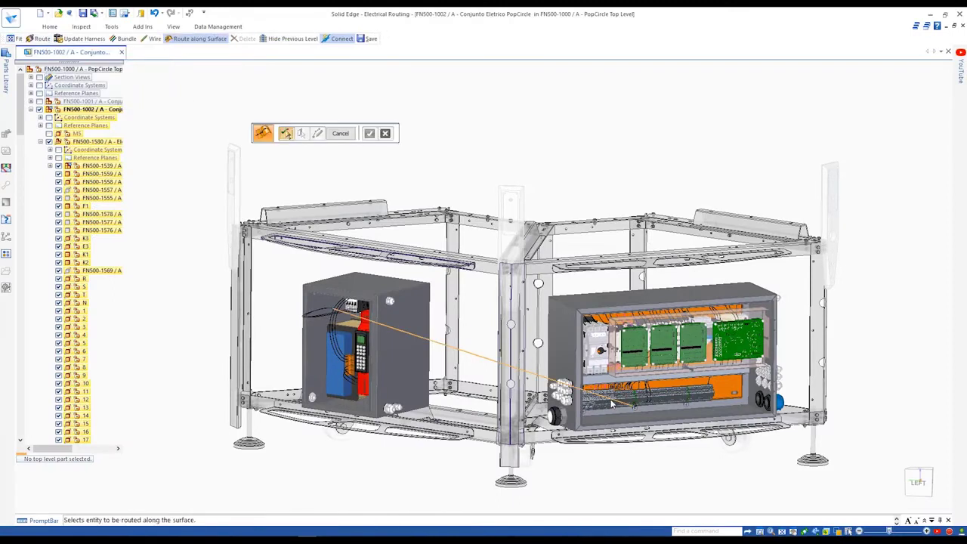
# Route the bundle along the frame surfaces with points up the middle post and along the upper rail toward the small cabinet.
pyautogui.click(575, 387)
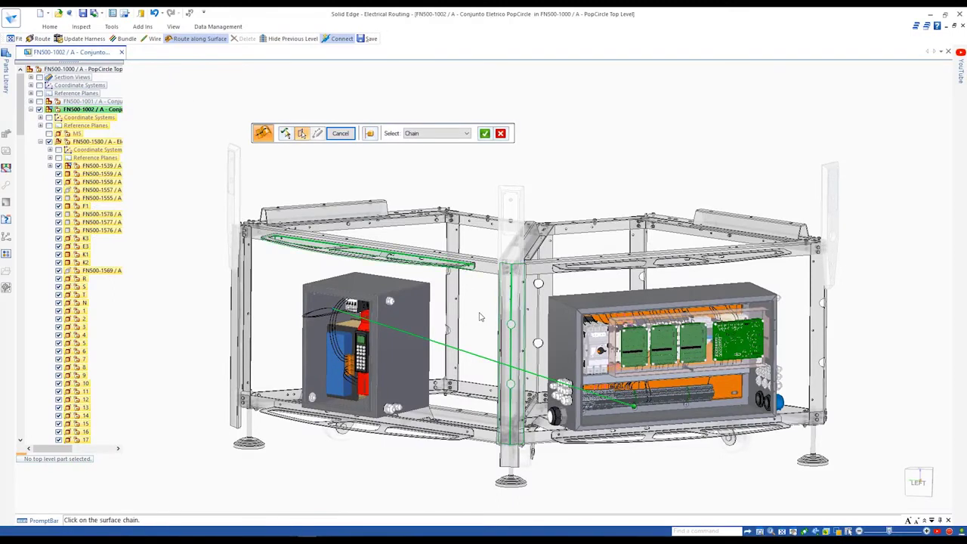
pyautogui.click(462, 279)
pyautogui.click(827, 532)
pyautogui.click(834, 498)
pyautogui.click(783, 532)
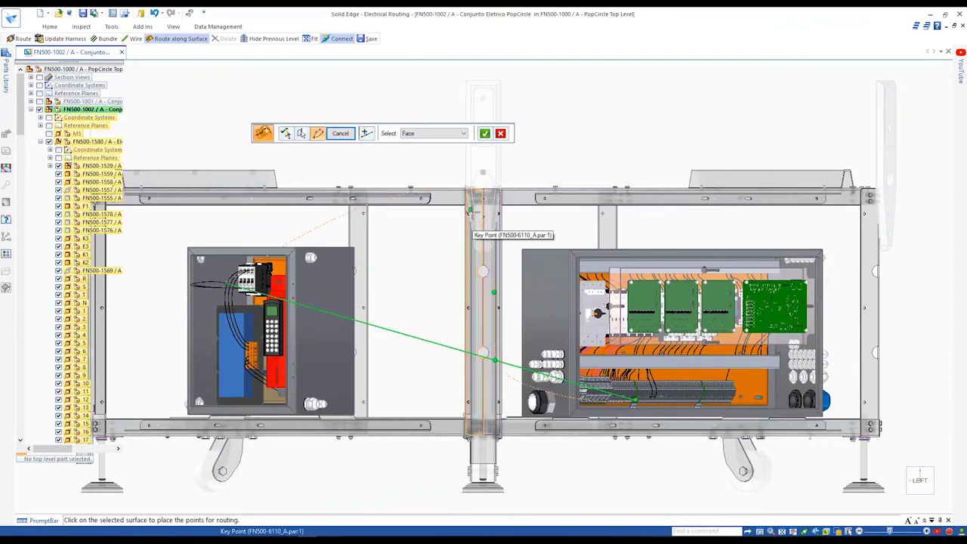
pyautogui.moveTo(474, 213); pyautogui.dragTo(581, 219, button='middle')
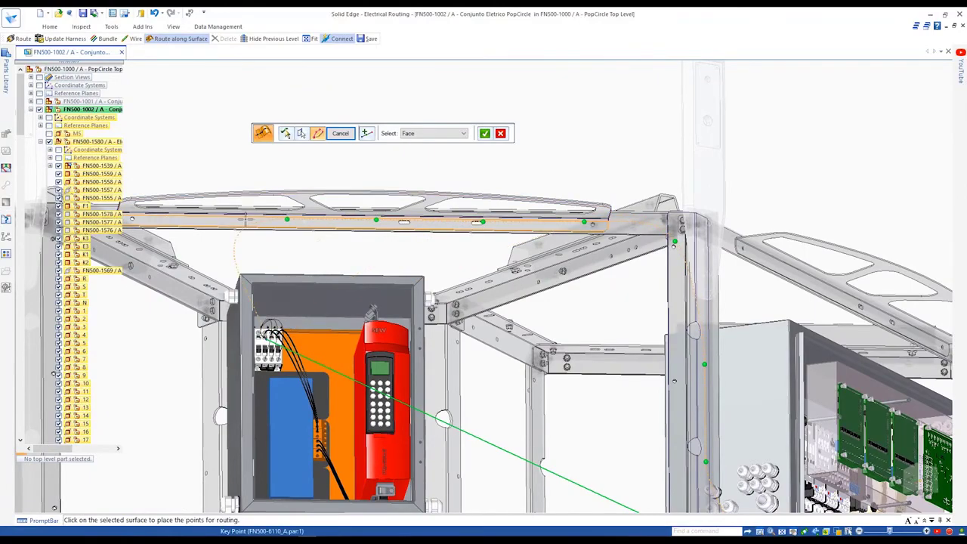
pyautogui.click(337, 137)
pyautogui.press('Escape')
pyautogui.moveTo(345, 143); pyautogui.dragTo(433, 377, button='middle')
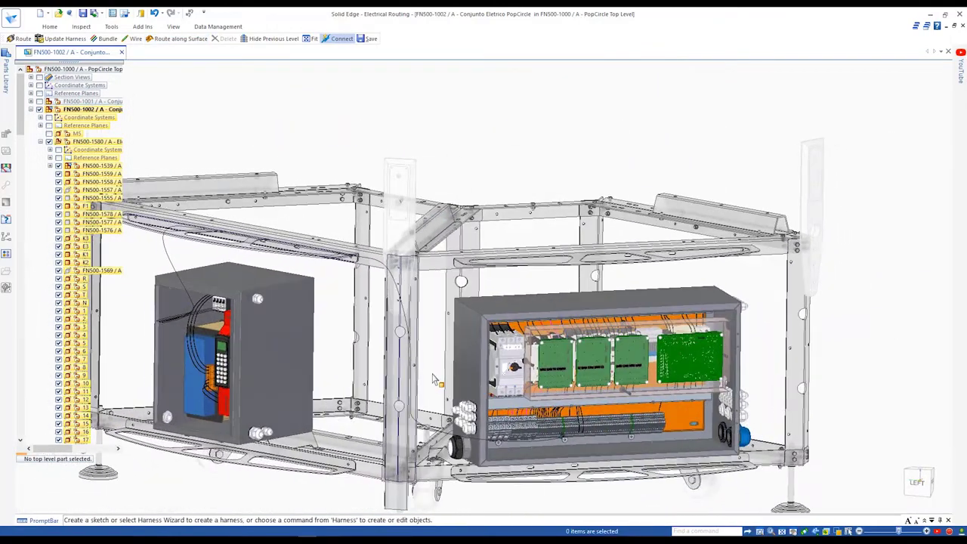
# Adjust the bundle's path to pass through a cable gland on the side of the large cabinet.
pyautogui.click(532, 439)
pyautogui.moveTo(544, 288); pyautogui.dragTo(586, 323, button='middle')
pyautogui.scroll(3, 490, 393)
pyautogui.click(579, 403)
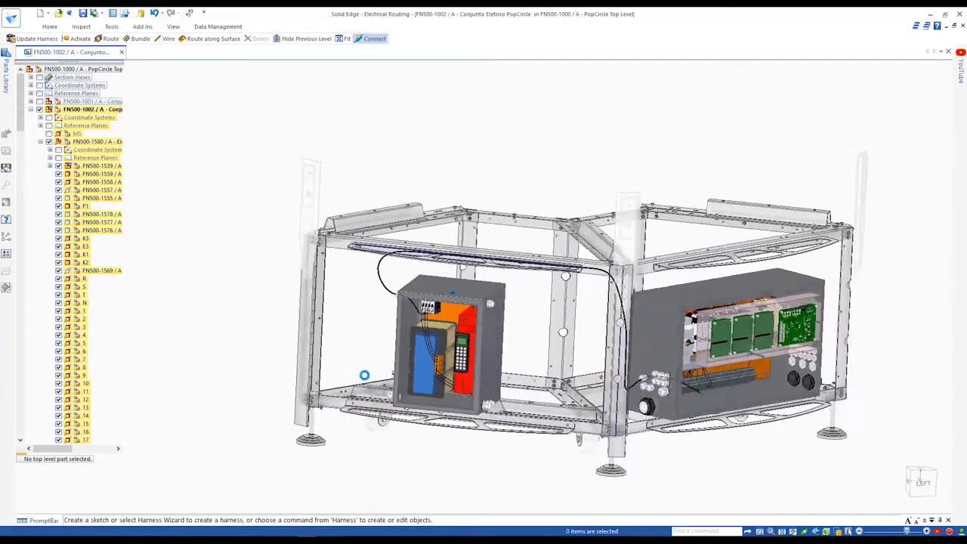
pyautogui.rightClick(239, 307)
pyautogui.click(278, 403)
pyautogui.click(316, 290)
pyautogui.click(243, 341)
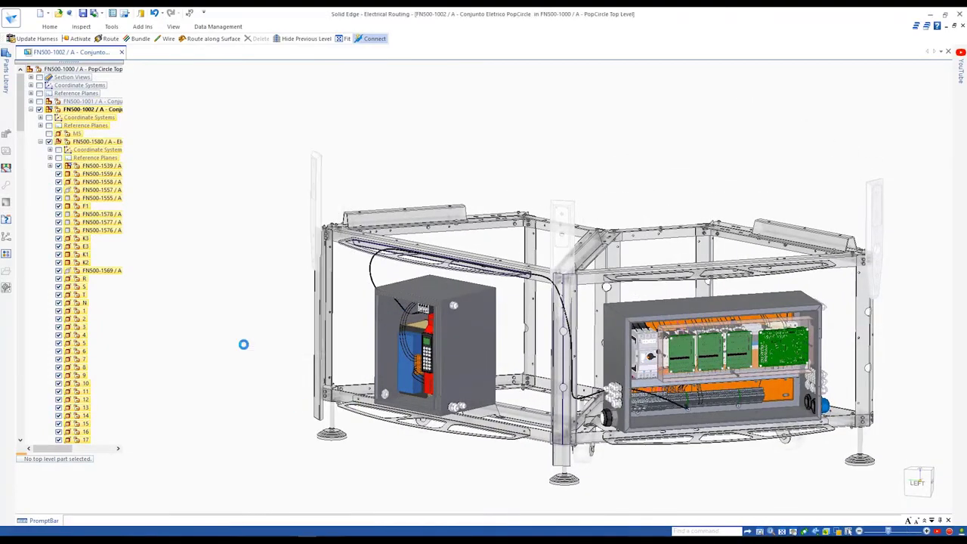